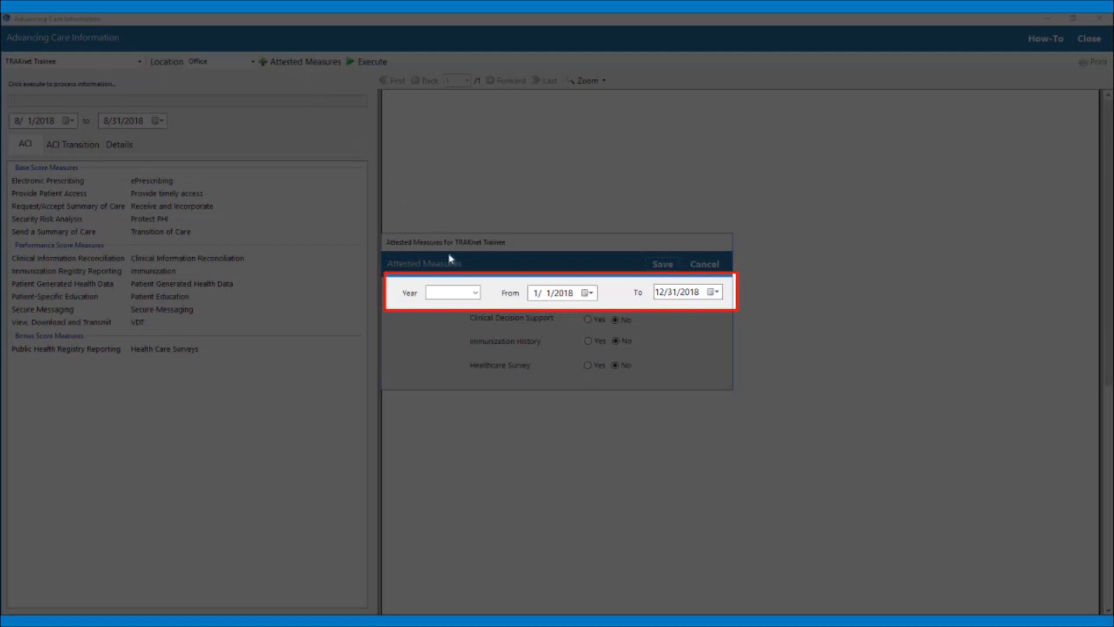
Set the attested measures period to year 2018, from 8/1/2018 to 8/31/2018
{"action": "left_click", "coordinate": [475, 292]}
{"action": "left_click", "coordinate": [462, 317]}
{"action": "left_click", "coordinate": [588, 293]}
{"action": "left_click", "coordinate": [593, 309]}
{"action": "left_click", "coordinate": [638, 349]}
{"action": "left_click", "coordinate": [598, 336]}
{"action": "left_click", "coordinate": [713, 292]}
{"action": "left_click", "coordinate": [774, 356]}
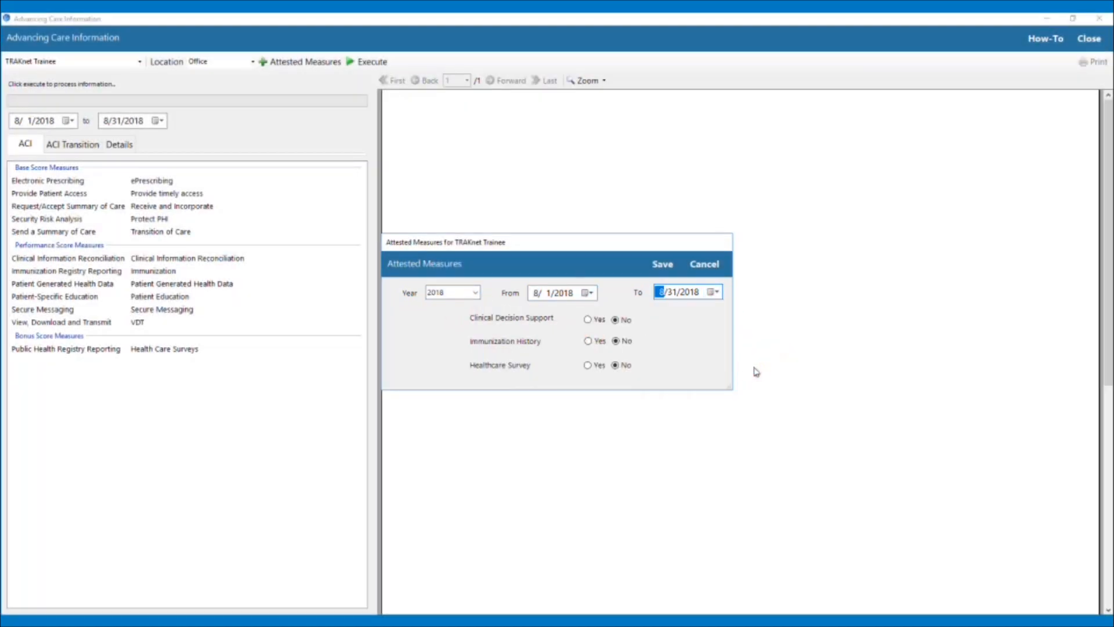
Attest Yes for Clinical Decision Support, Immunization History and Healthcare Survey, and save the attested measures
{"action": "left_click", "coordinate": [588, 319]}
{"action": "left_click", "coordinate": [587, 341]}
{"action": "left_click", "coordinate": [588, 365]}
{"action": "left_click", "coordinate": [661, 264]}
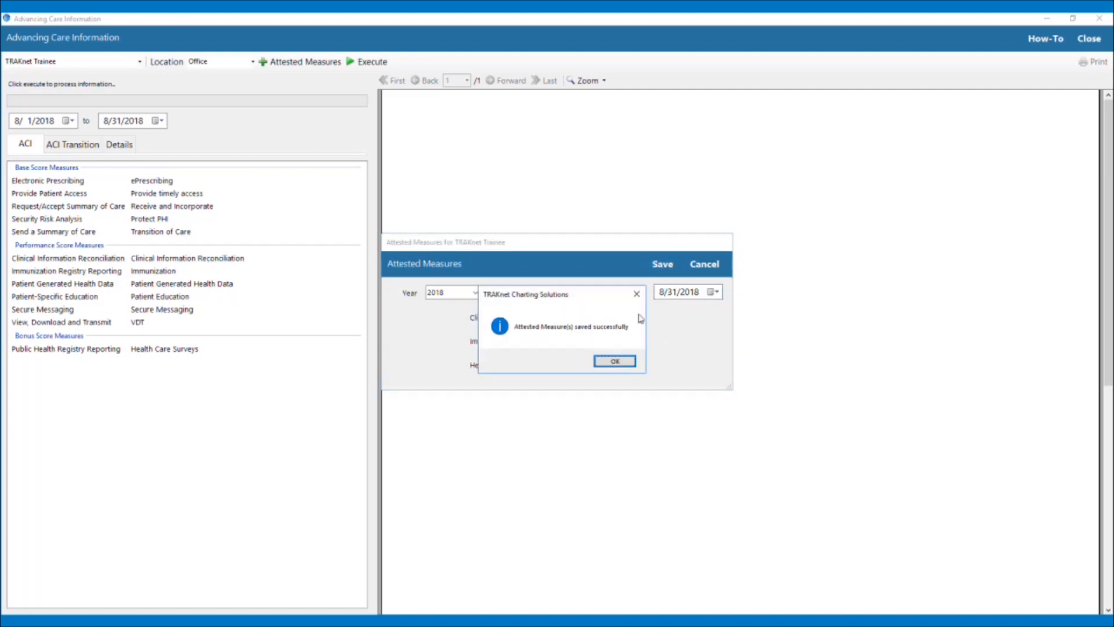
{"action": "left_click", "coordinate": [616, 361]}
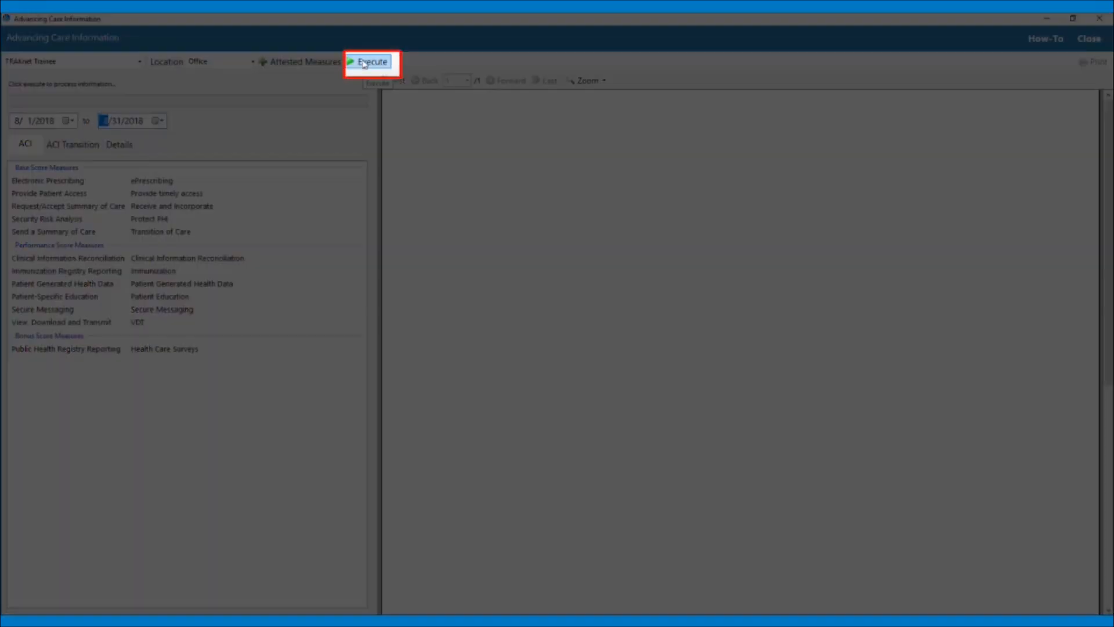
Run the Advancing Care Information report for 8/1/2018 to 8/31/2018 and minimize its window
{"action": "left_click", "coordinate": [364, 63]}
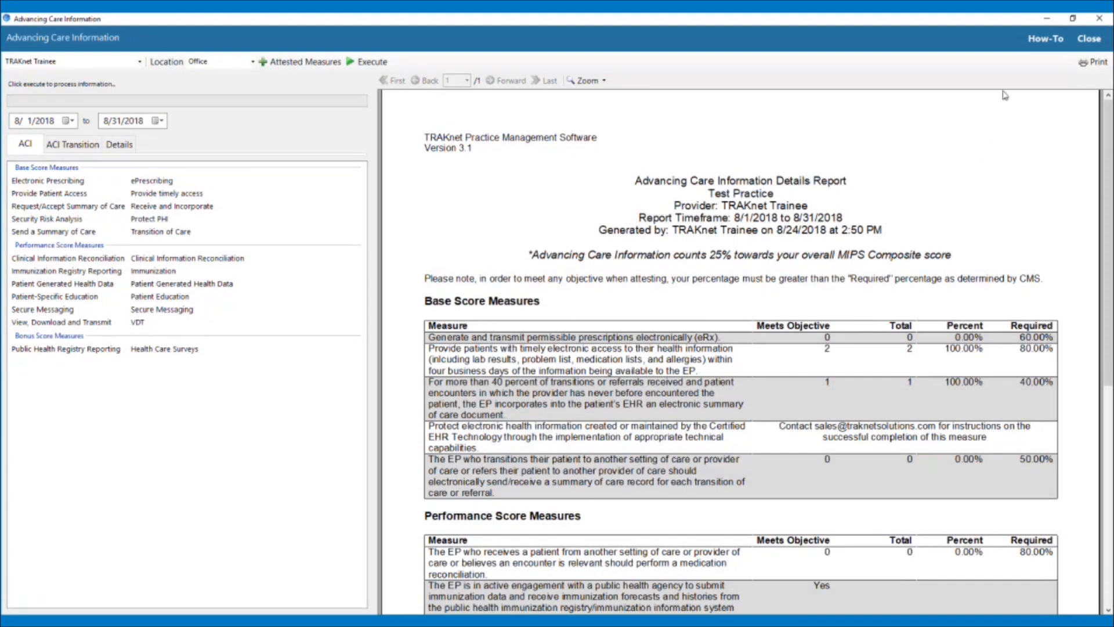
{"action": "left_click", "coordinate": [1044, 21]}
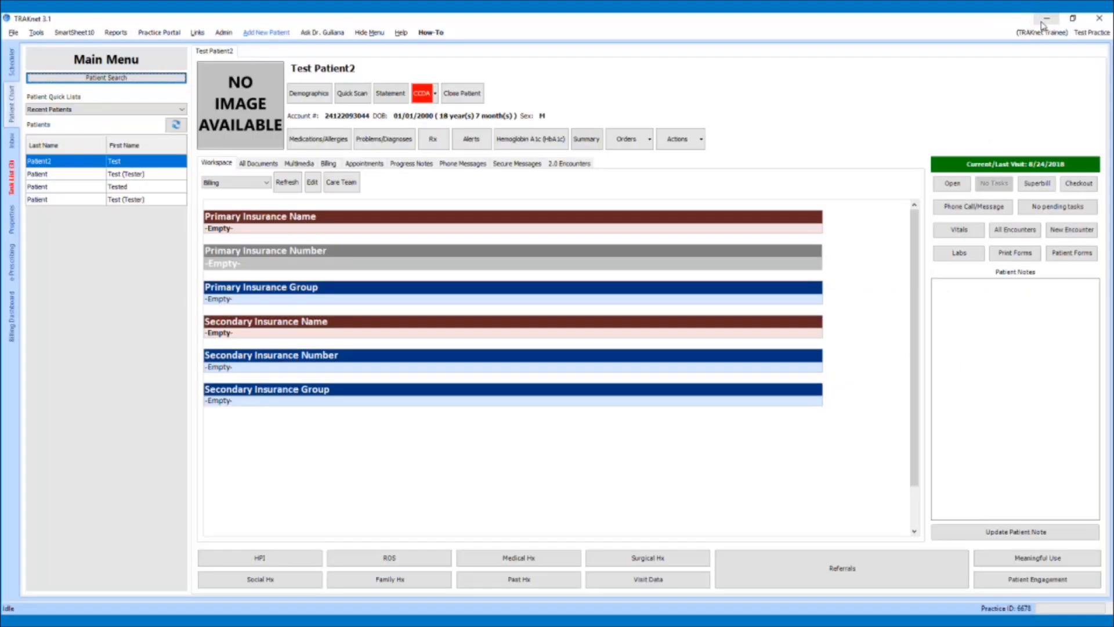
Search for the test patient by last name and open the matching chart
{"action": "left_click", "coordinate": [129, 78]}
{"action": "type", "text": "patient2"}
{"action": "key", "text": "Return"}
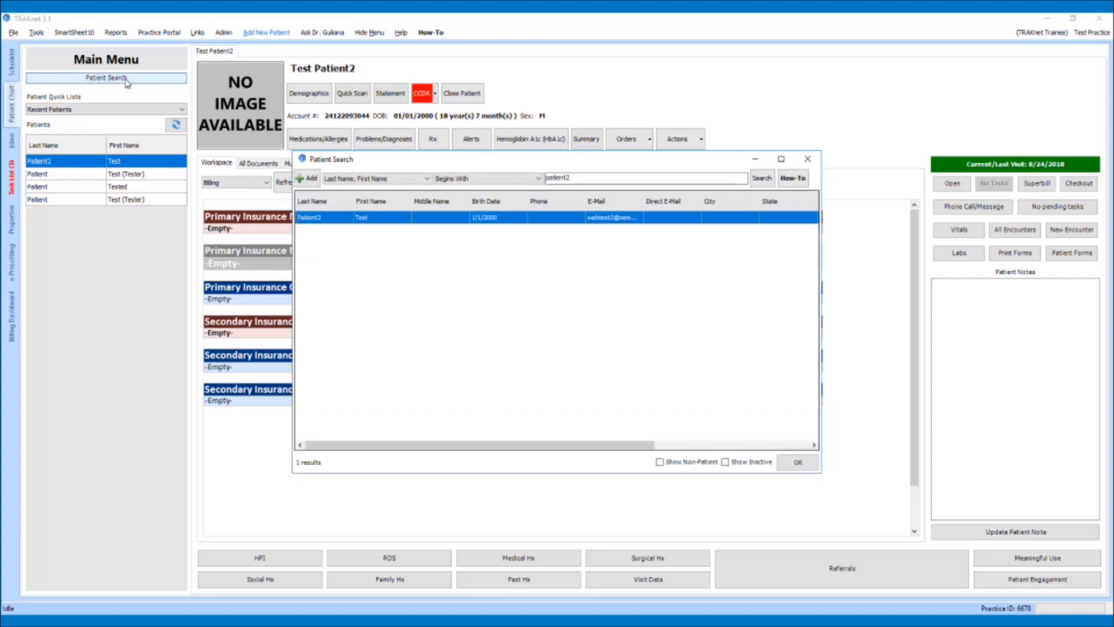
{"action": "left_click", "coordinate": [799, 463]}
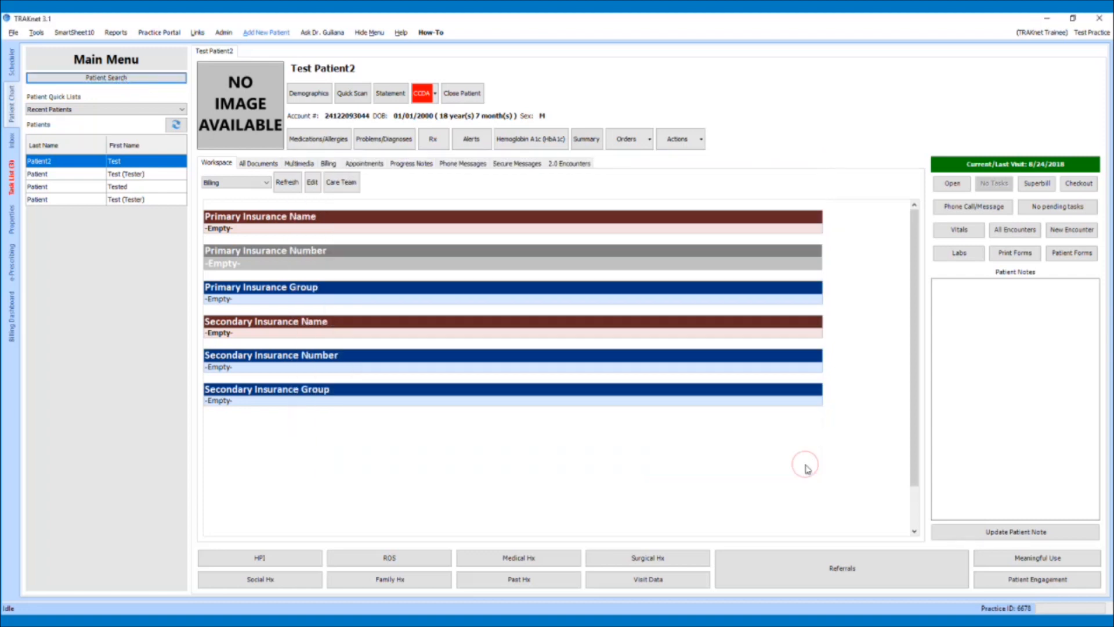
Start a new prescription for the patient and proceed to medication selection, dismissing the eligibility notices
{"action": "left_click", "coordinate": [439, 145]}
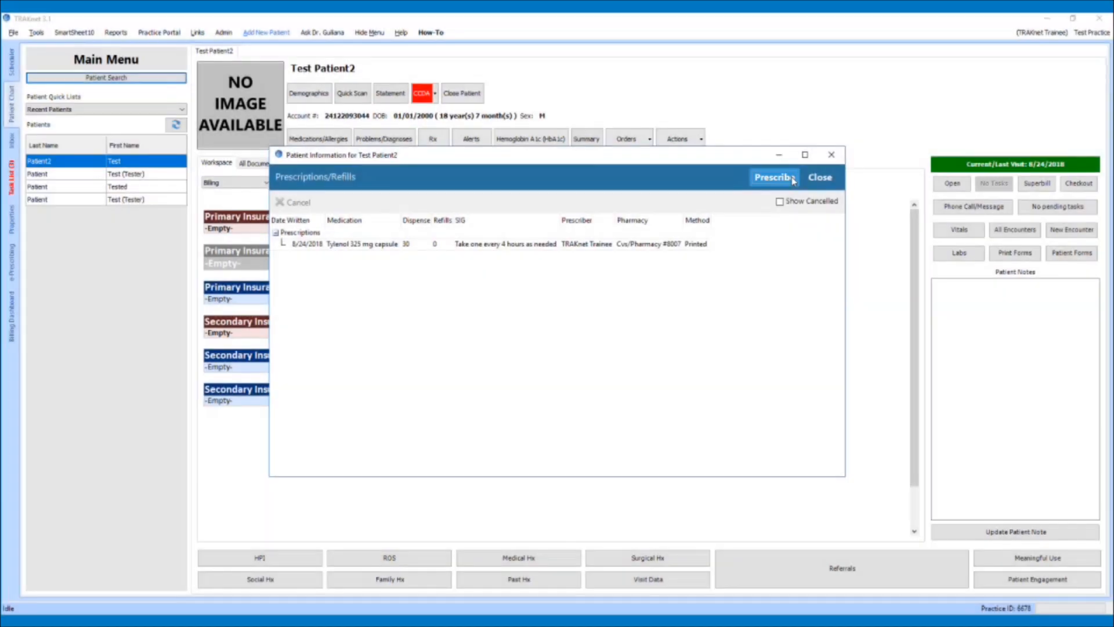
{"action": "left_click", "coordinate": [793, 179]}
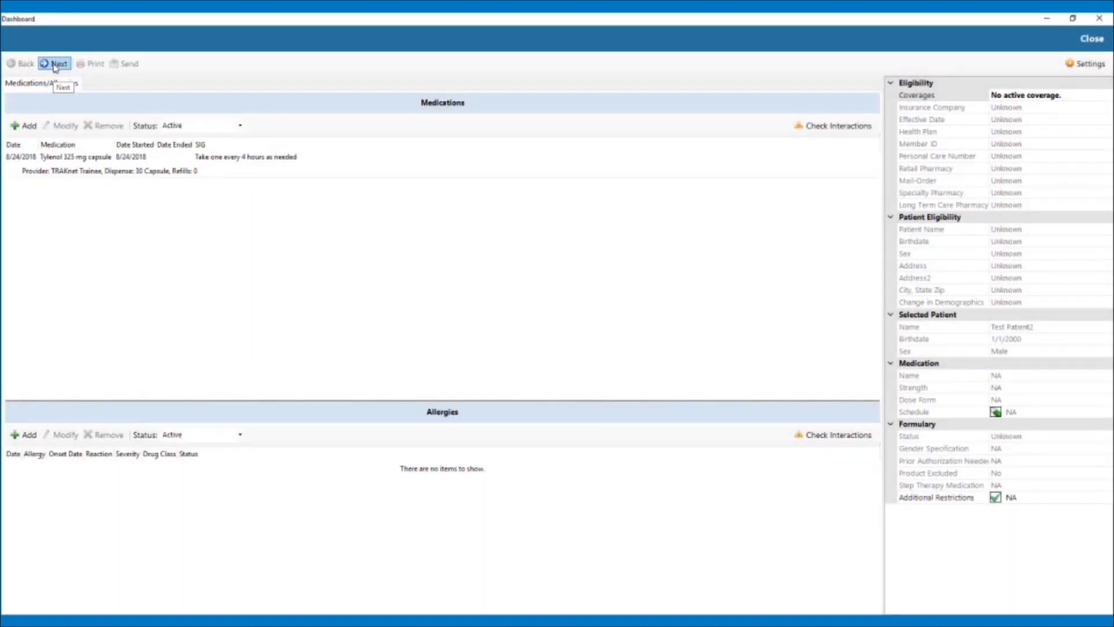
{"action": "left_click", "coordinate": [56, 65]}
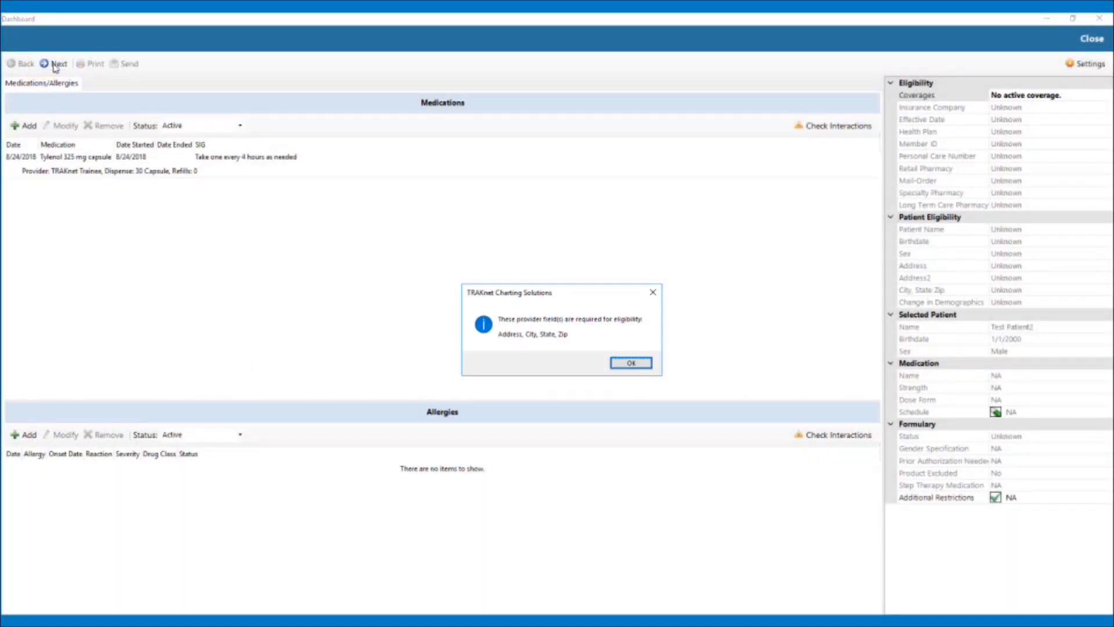
{"action": "left_click", "coordinate": [637, 362]}
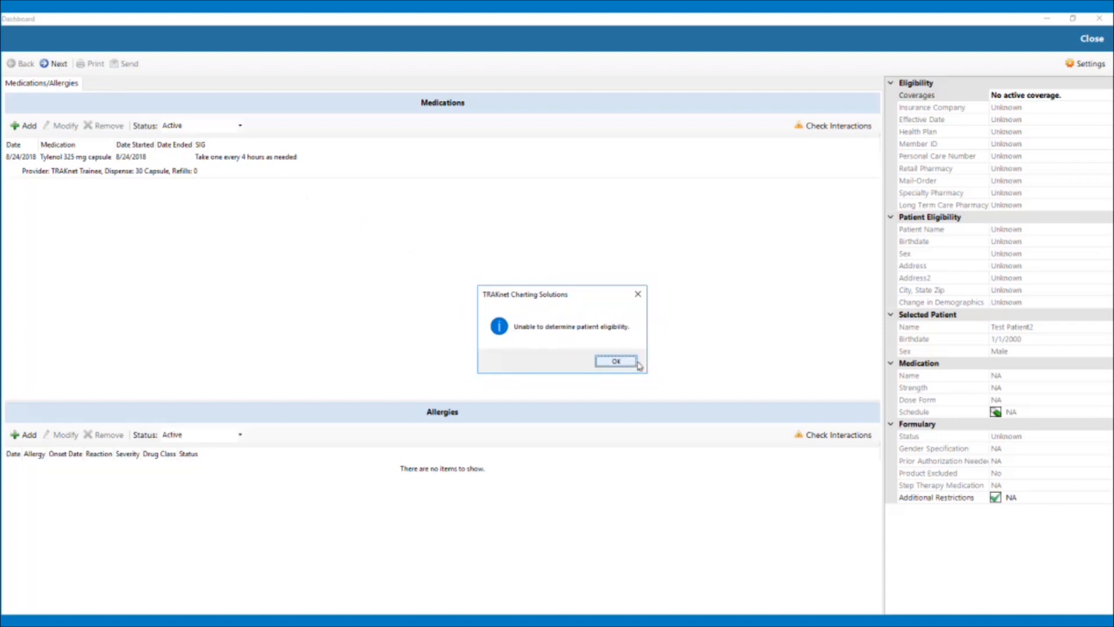
{"action": "left_click", "coordinate": [623, 362]}
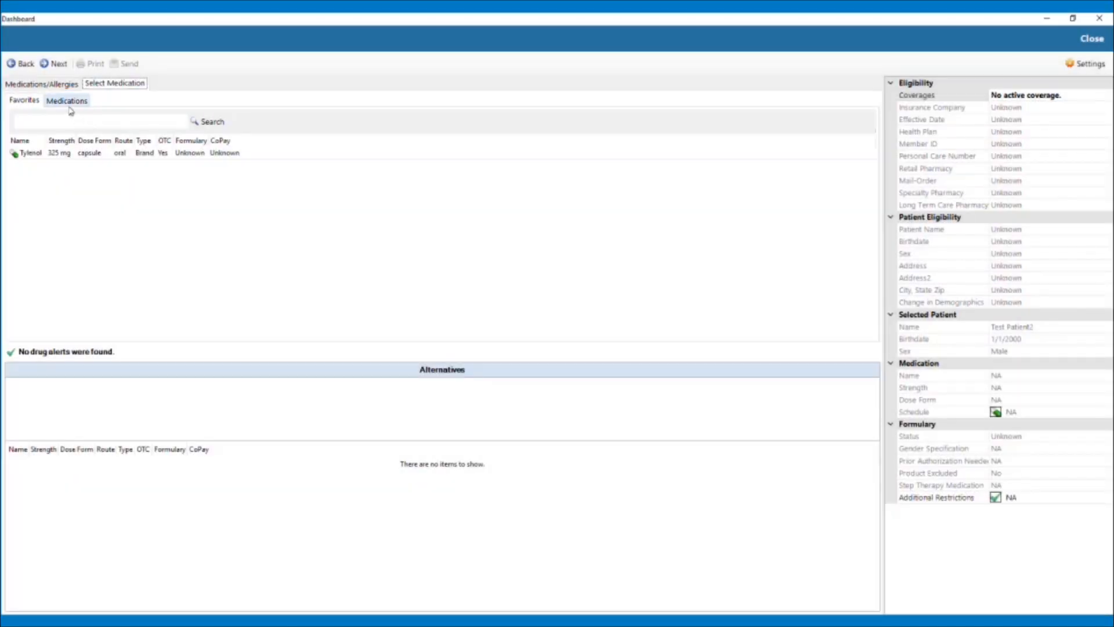
Search all medications for "tyl", select the Tylenol 325 mg tablet, and proceed to the prescription writer
{"action": "left_click", "coordinate": [66, 104]}
{"action": "type", "text": "tyl"}
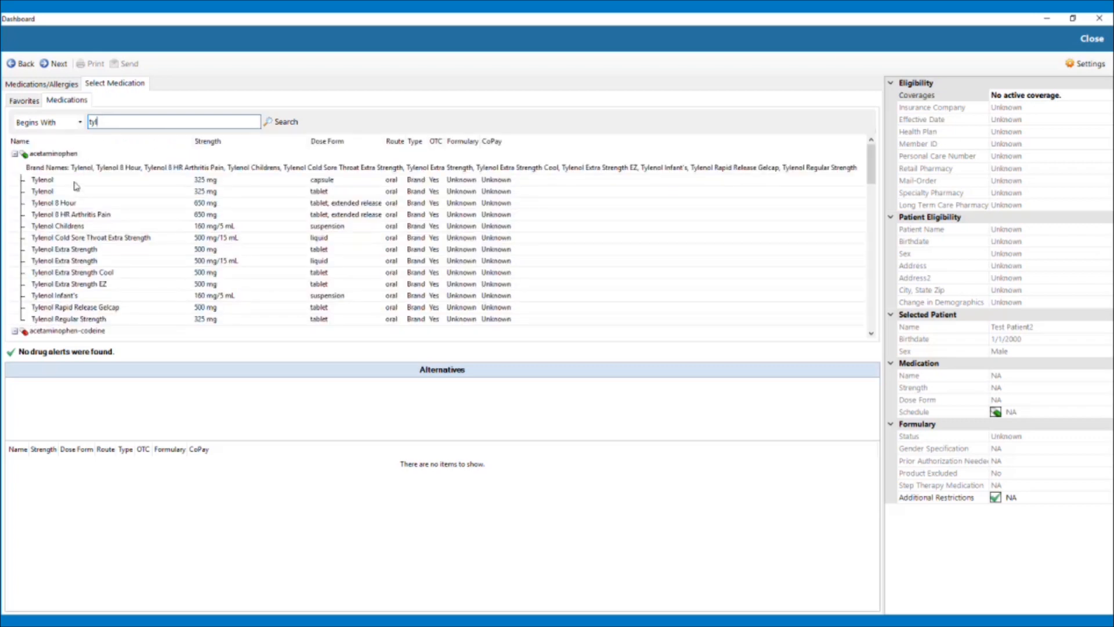
{"action": "left_click", "coordinate": [80, 190]}
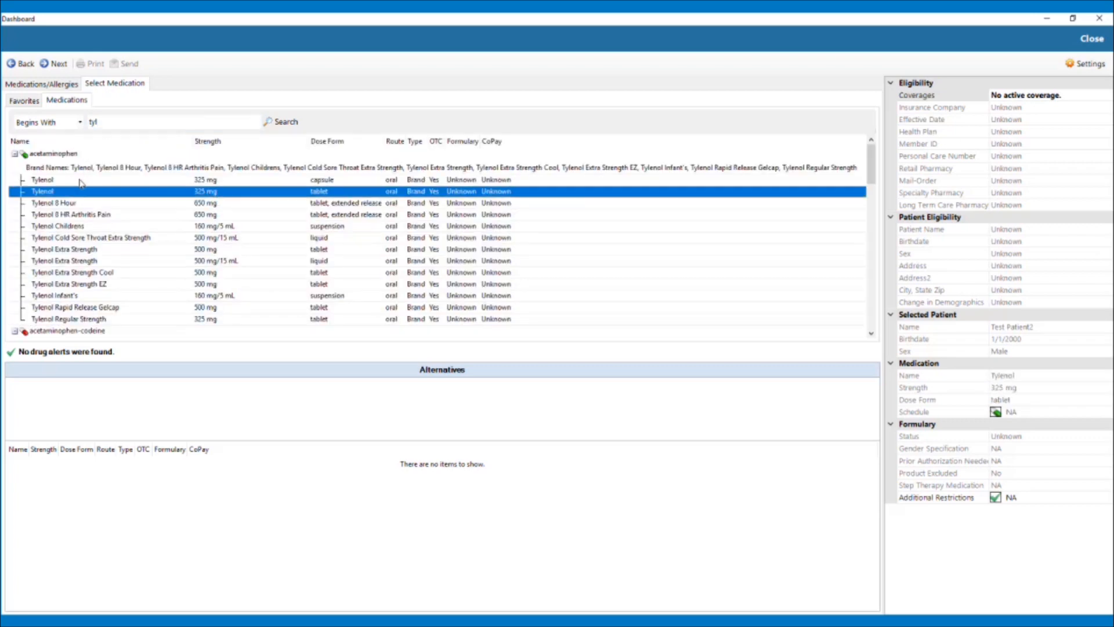
{"action": "left_click", "coordinate": [48, 65]}
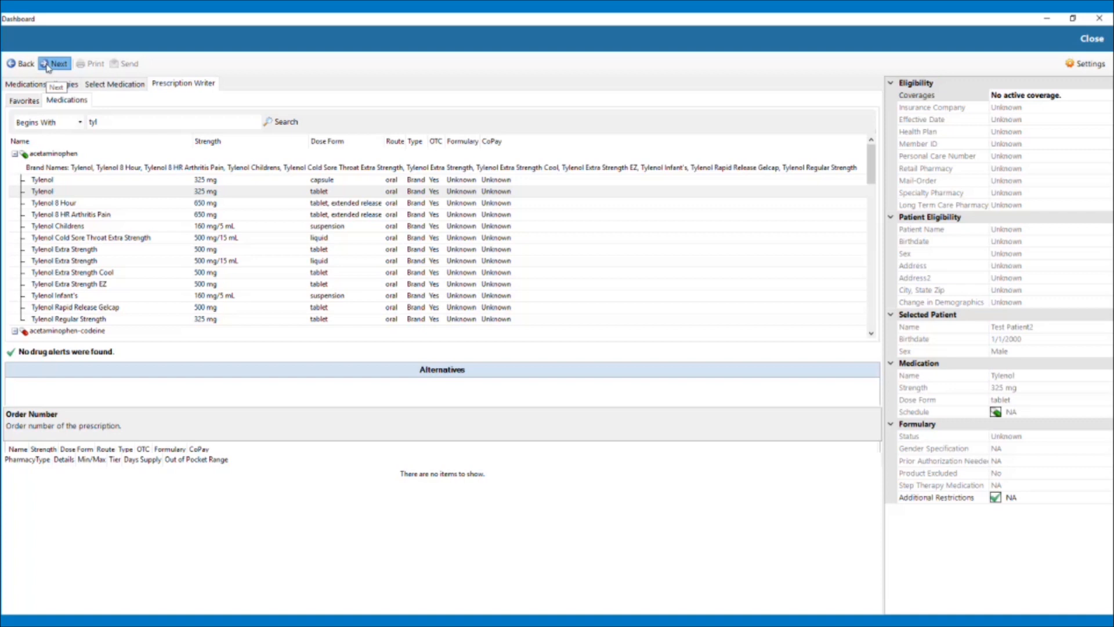
{"action": "left_click", "coordinate": [47, 66]}
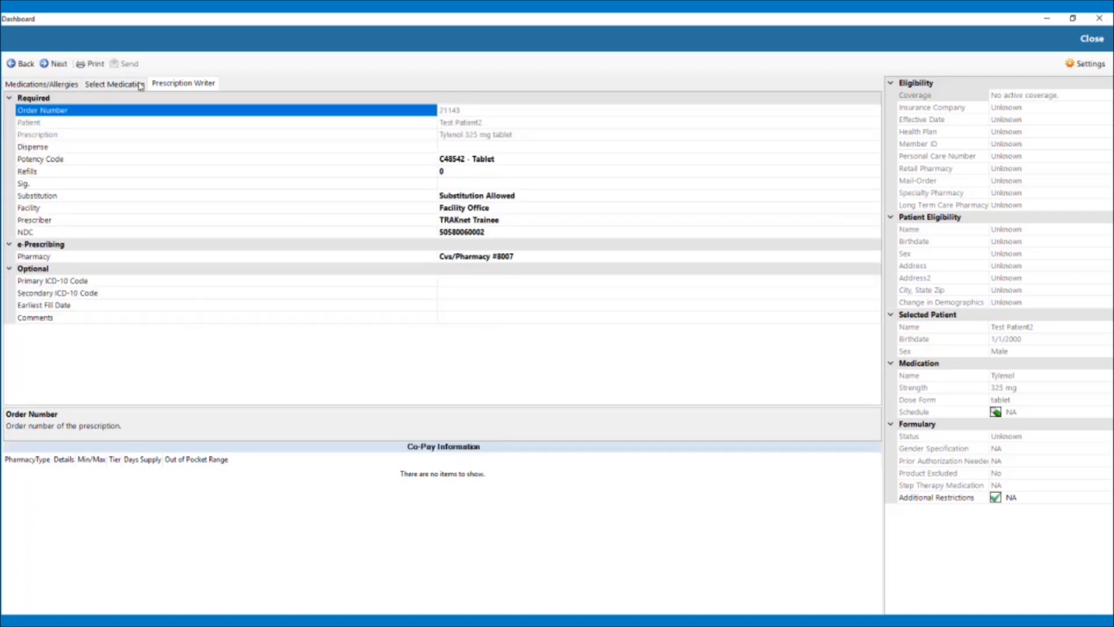
Set the prescription's dispense amount to 30 and its sig to "take one every 4 hours as needed", and proceed
{"action": "left_click", "coordinate": [478, 150]}
{"action": "type", "text": "30"}
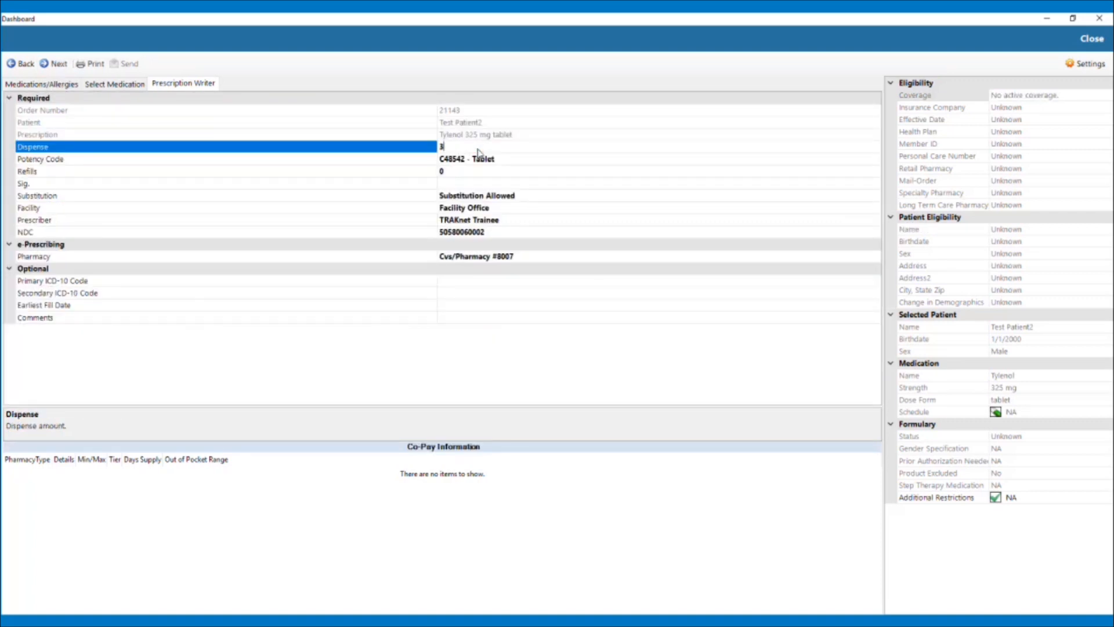
{"action": "left_click", "coordinate": [488, 183]}
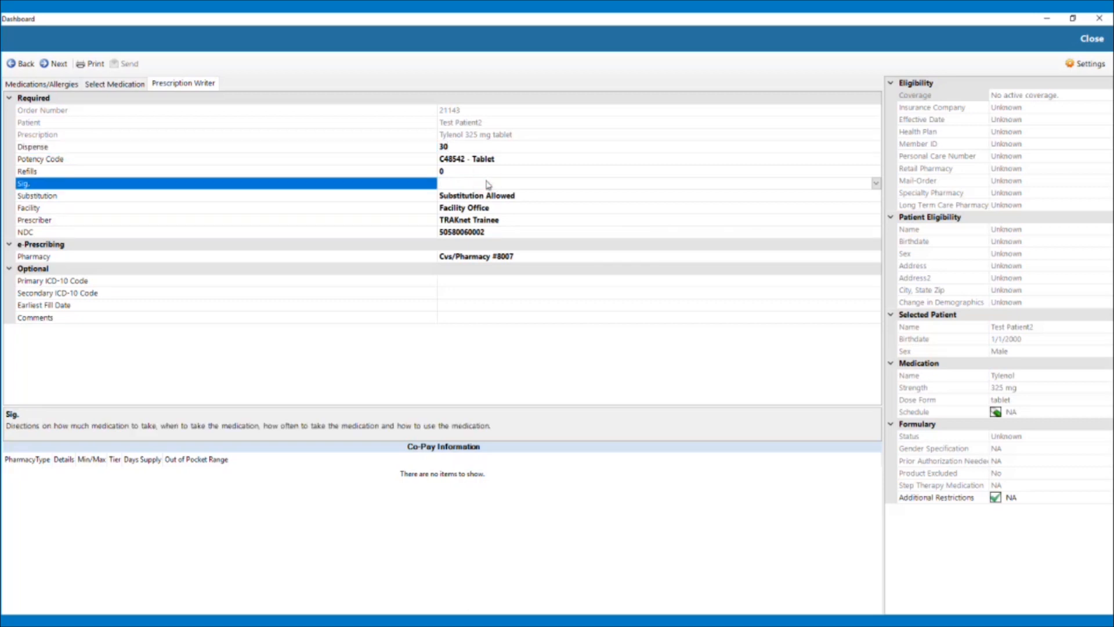
{"action": "left_click", "coordinate": [876, 183]}
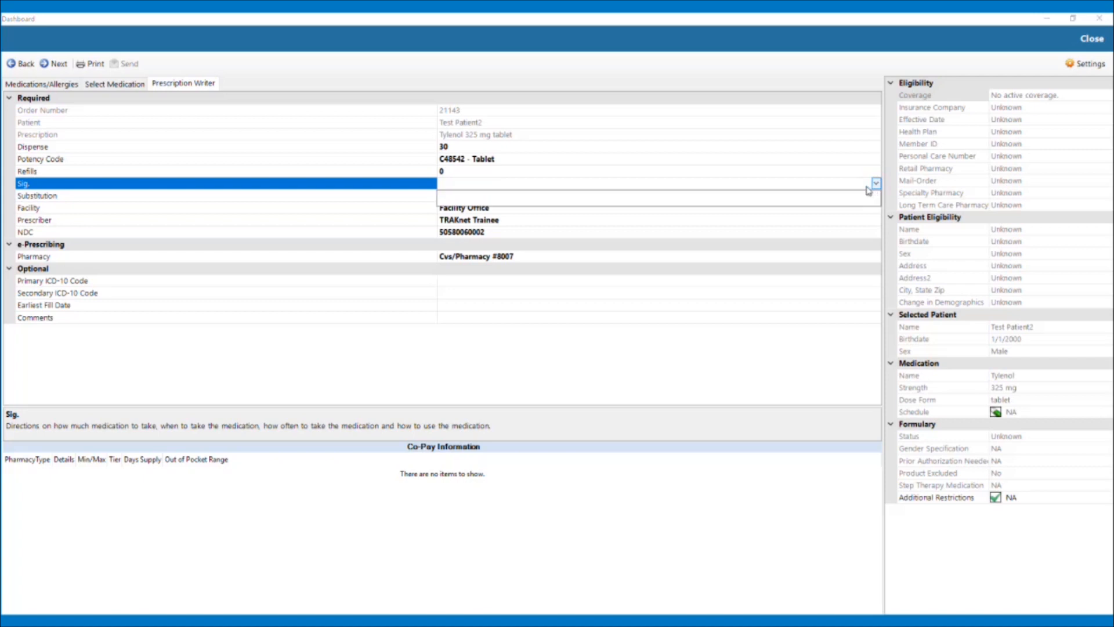
{"action": "left_click", "coordinate": [861, 185]}
{"action": "type", "text": "t"}
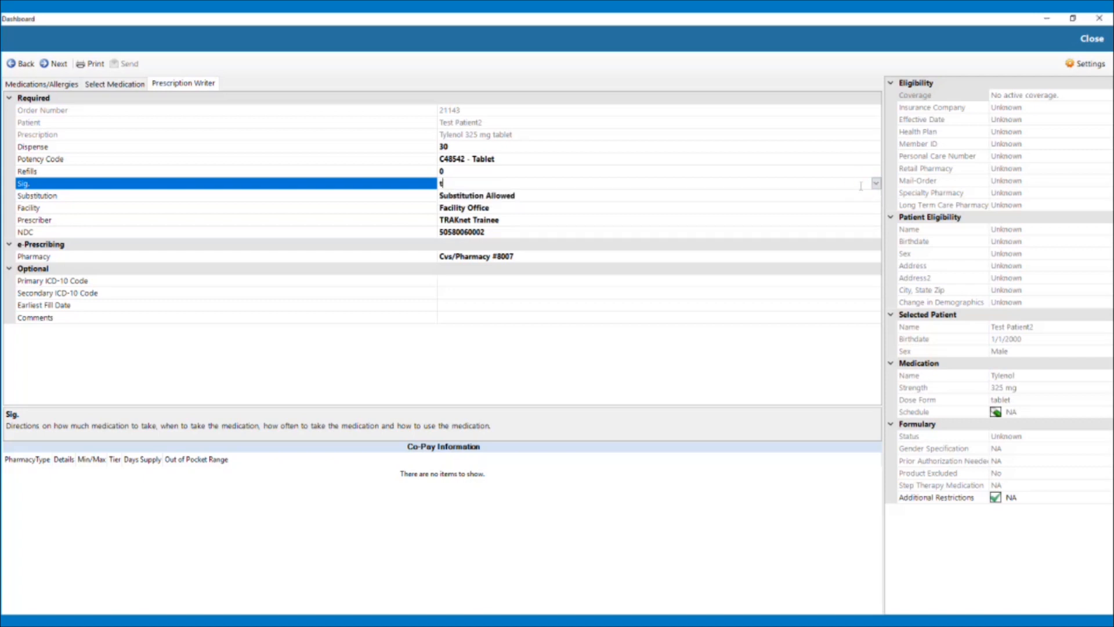
{"action": "type", "text": "ake one every 4 hours as needed"}
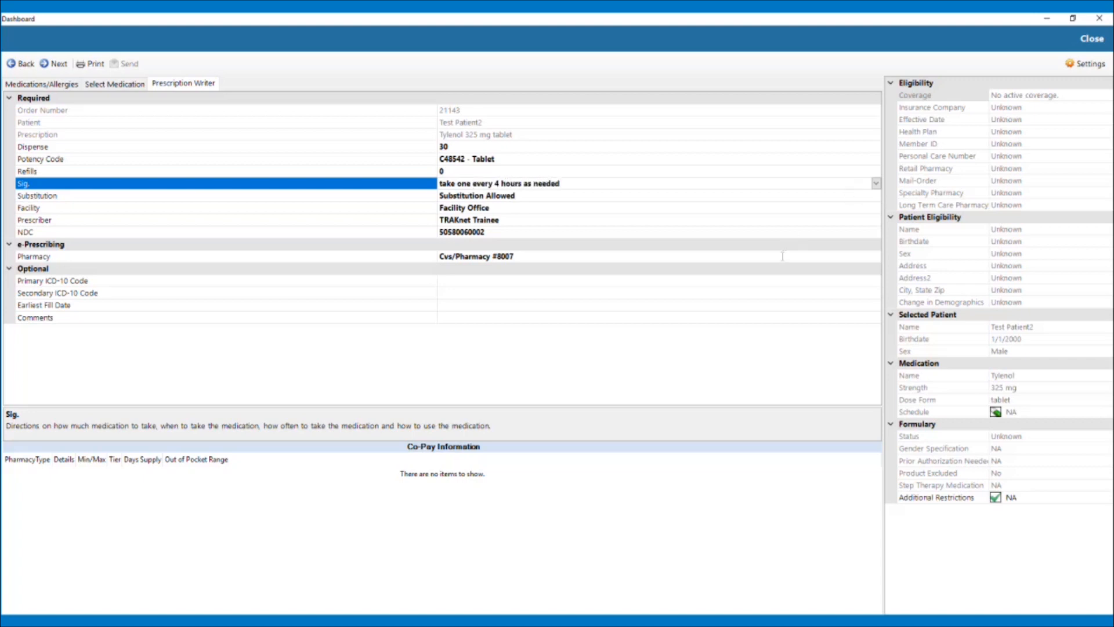
{"action": "left_click", "coordinate": [782, 256]}
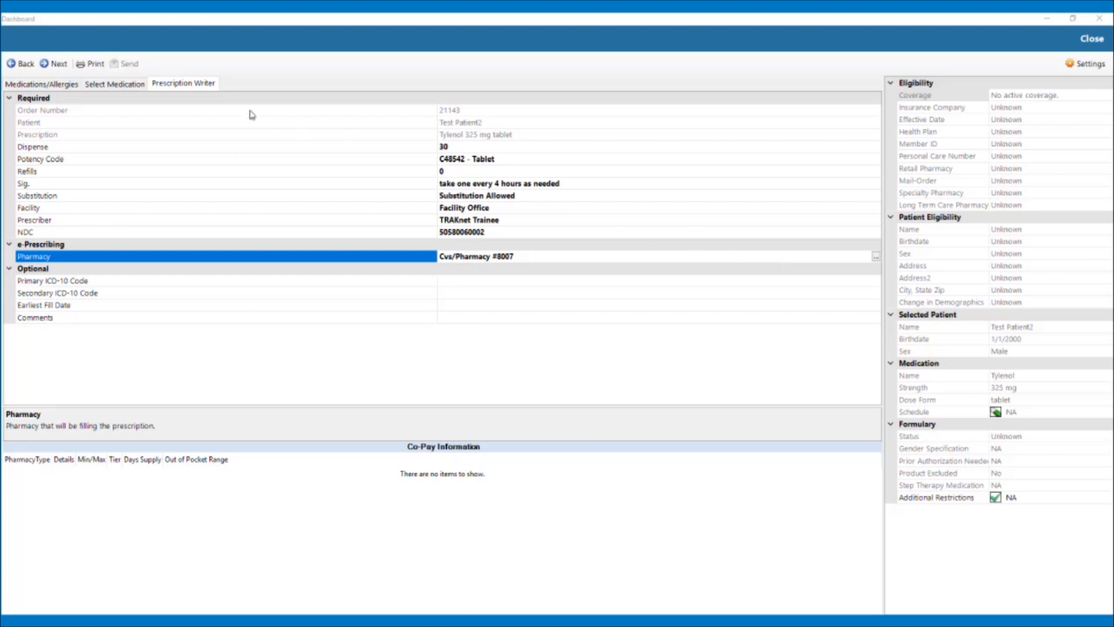
{"action": "left_click", "coordinate": [64, 62]}
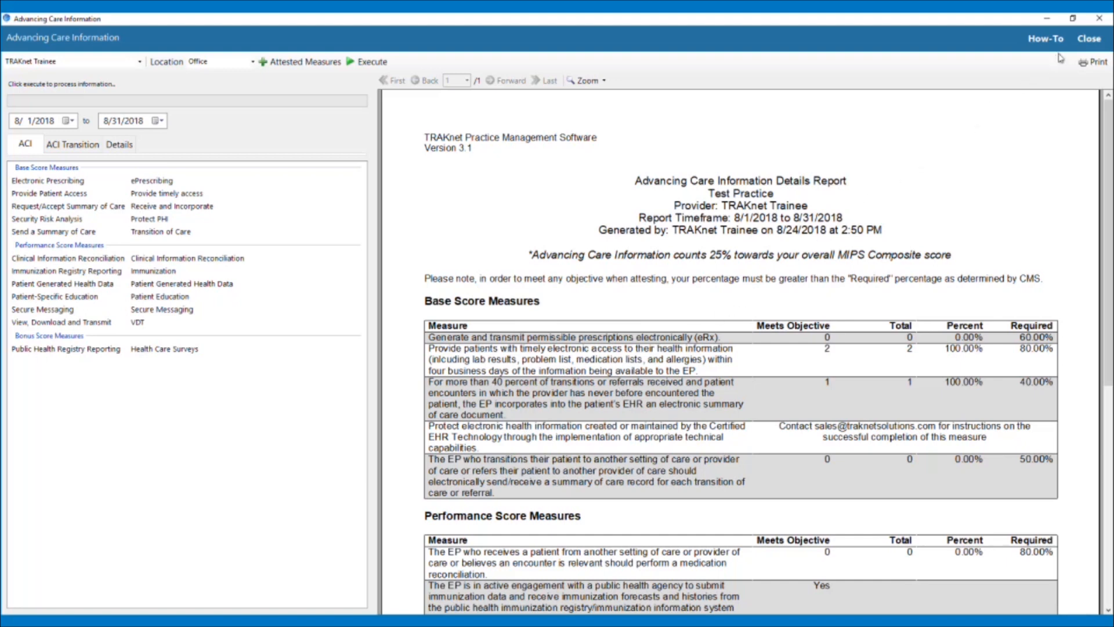
Close the report and, in Patient Engagement, choose the 8/24/2018 NEW PT. SOAP TEMPLATE visit and the ONC2015 Patient summary template
{"action": "left_click", "coordinate": [1080, 42]}
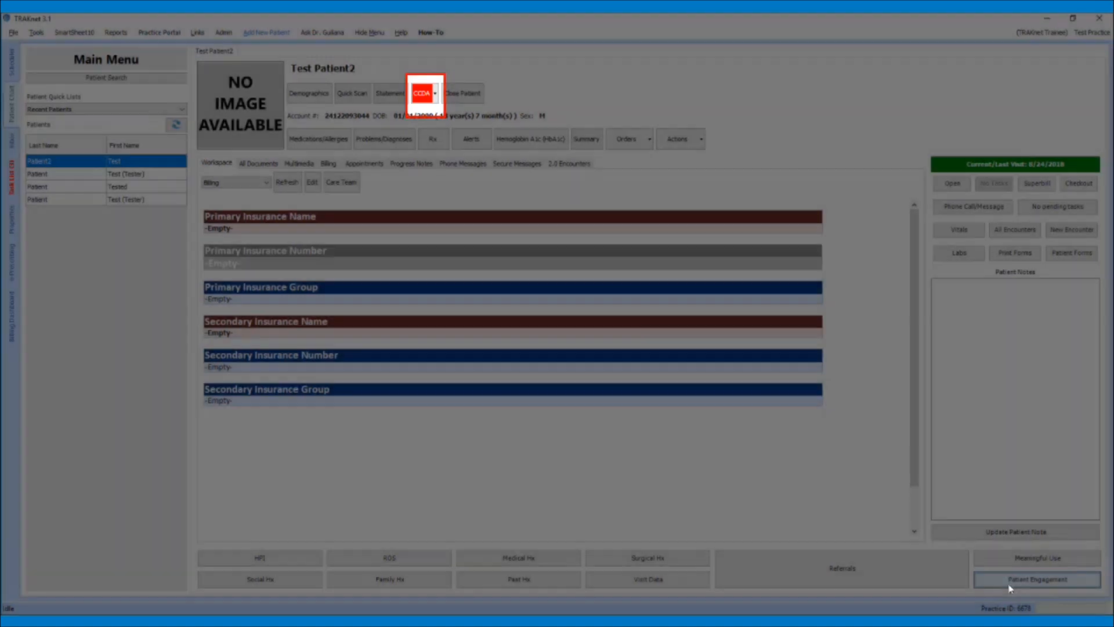
{"action": "left_click", "coordinate": [1010, 585]}
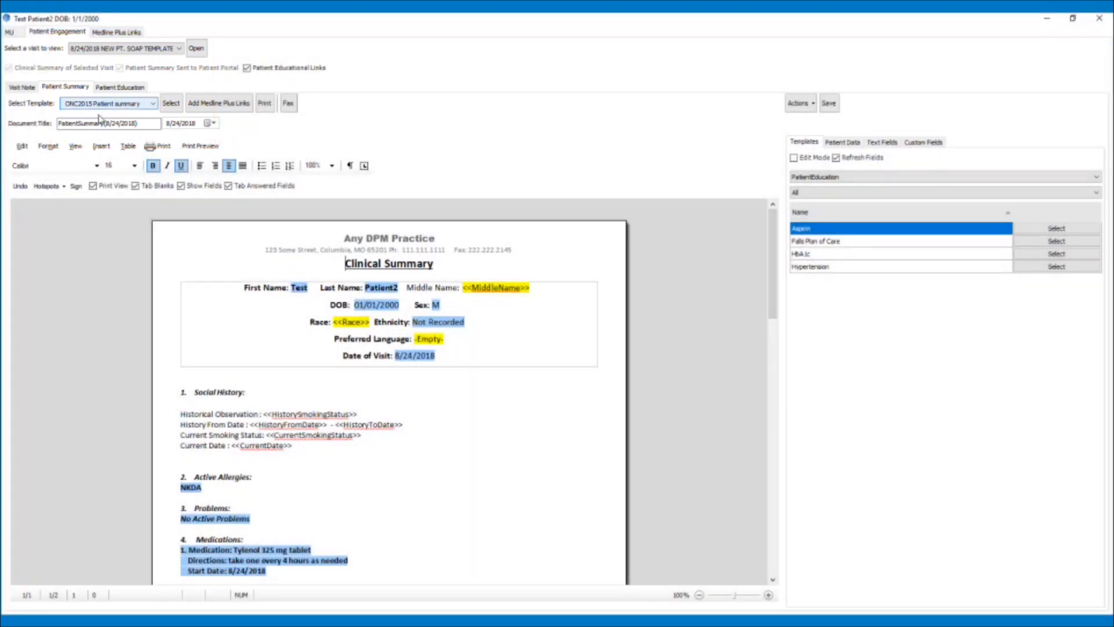
{"action": "left_click", "coordinate": [116, 49]}
{"action": "left_click", "coordinate": [116, 58]}
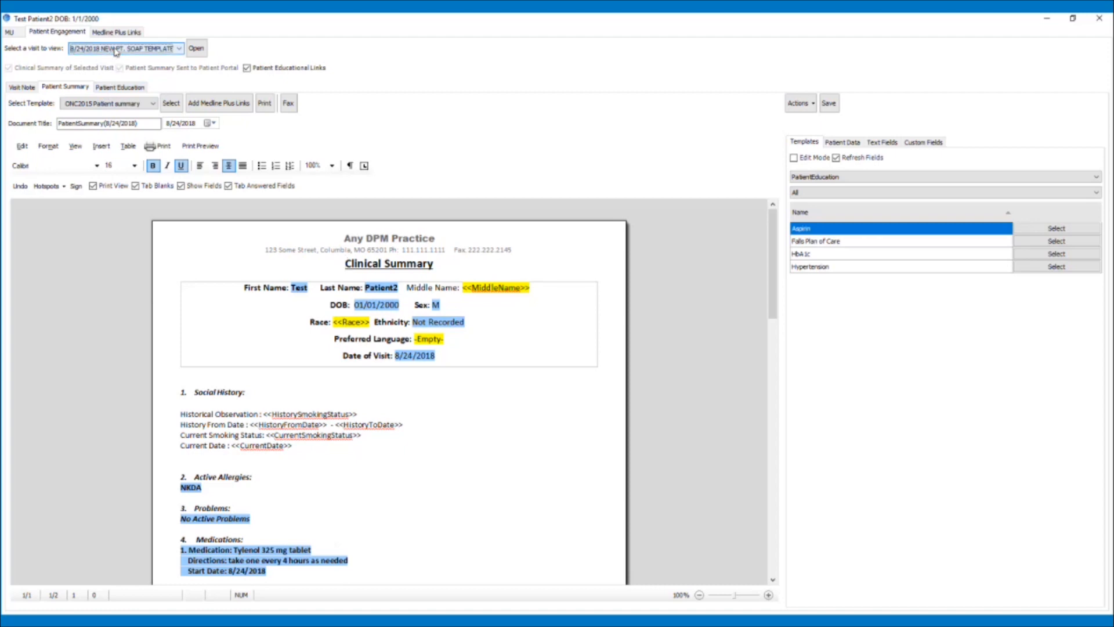
{"action": "left_click", "coordinate": [102, 104]}
{"action": "left_click", "coordinate": [100, 107]}
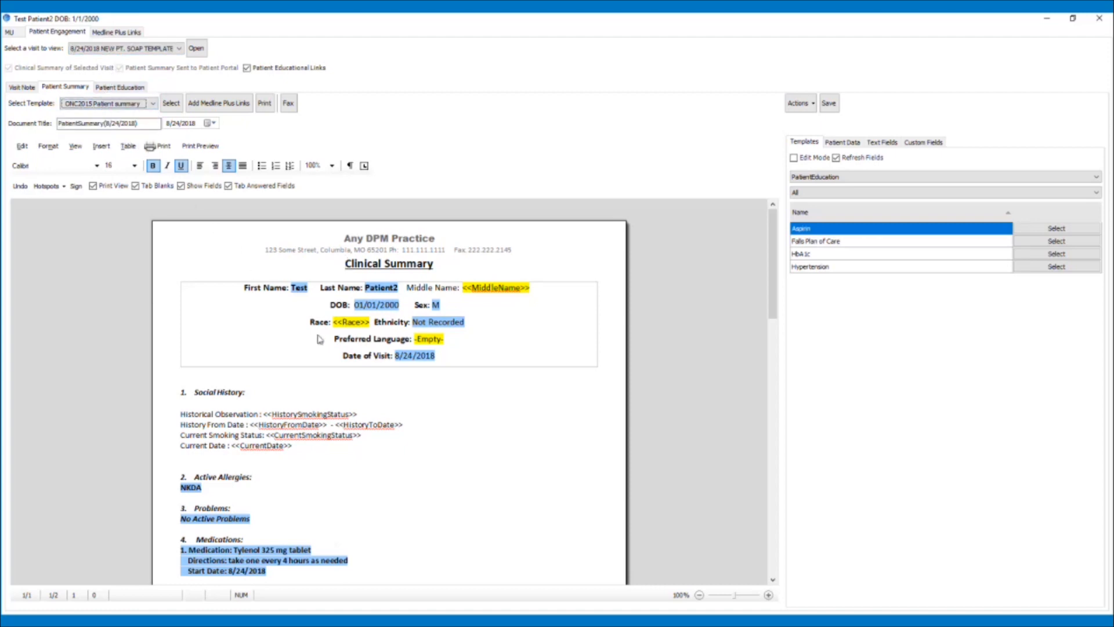
Review the clinical summary document and its available actions, and close the Patient Engagement window
{"action": "left_click", "coordinate": [422, 446]}
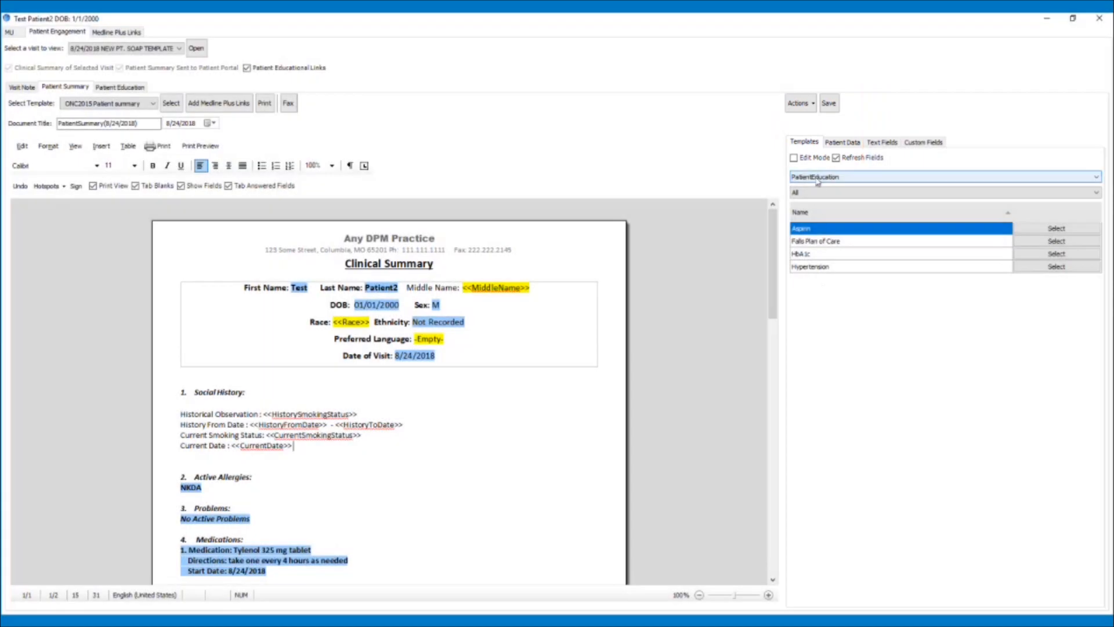
{"action": "left_click", "coordinate": [801, 103]}
{"action": "left_click", "coordinate": [824, 183]}
{"action": "left_click", "coordinate": [614, 358]}
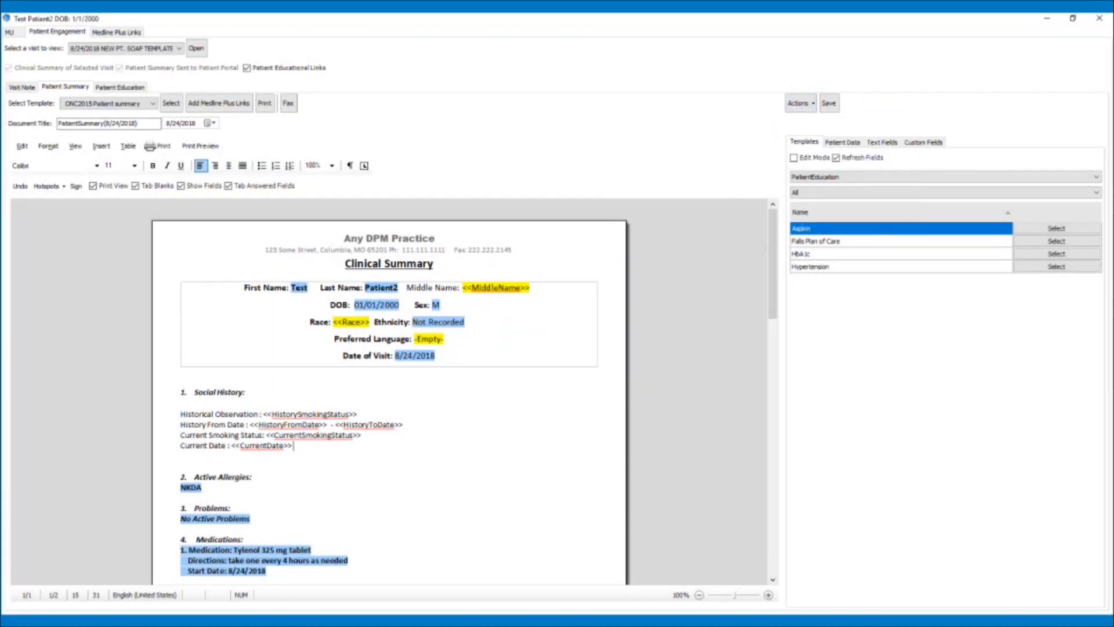
{"action": "left_click", "coordinate": [1099, 18]}
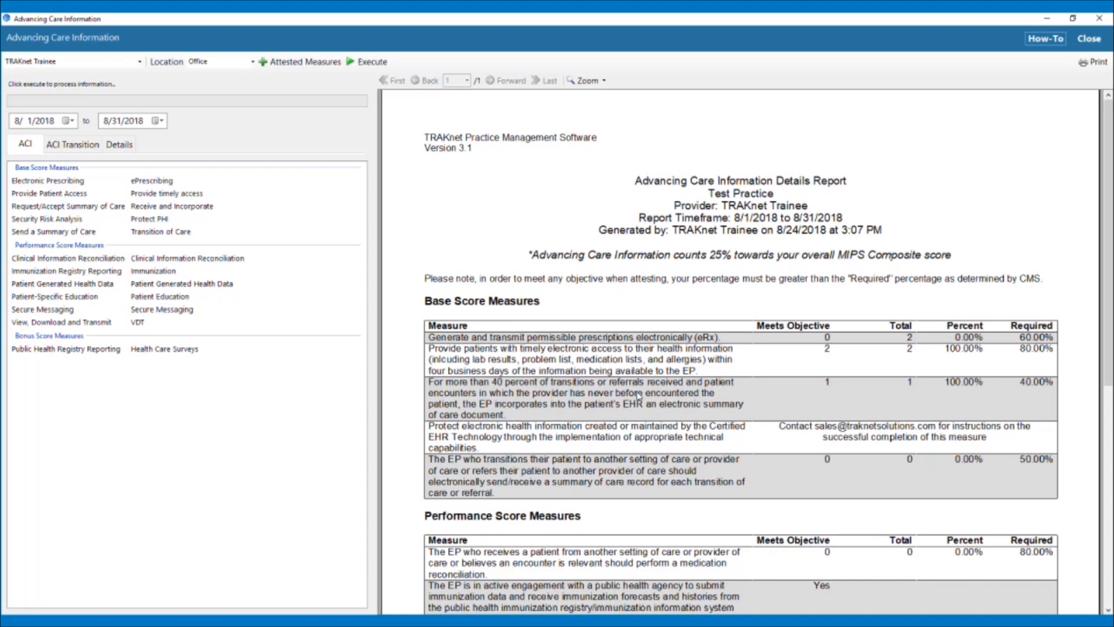
Import PatientTest.xml from the Export folder into the incoming clinical summaries
{"action": "left_click", "coordinate": [1045, 21]}
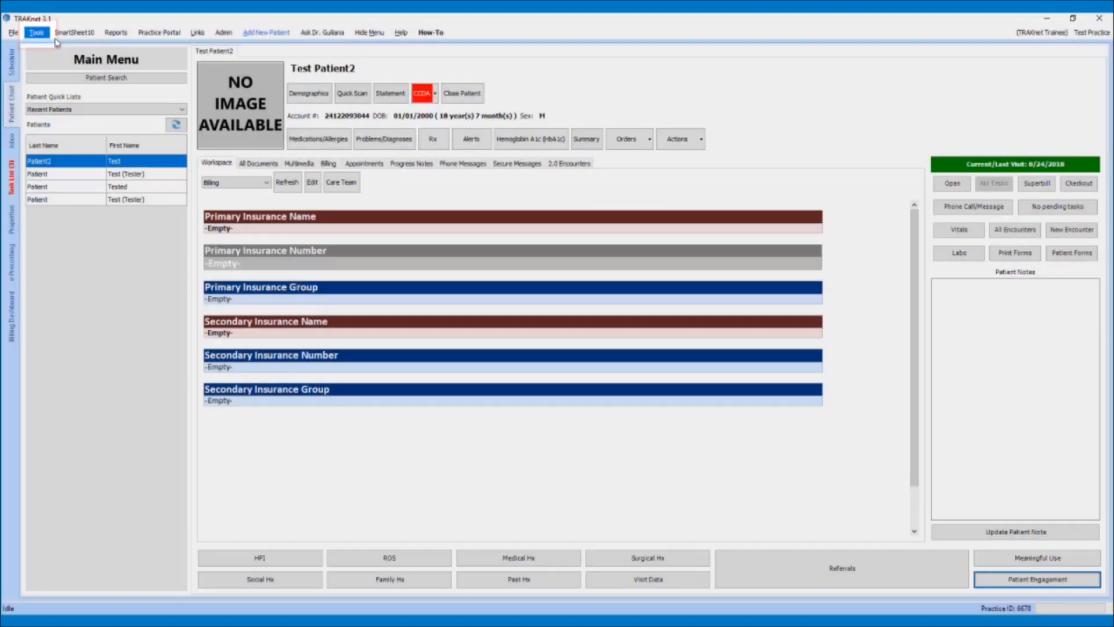
{"action": "left_click", "coordinate": [36, 34]}
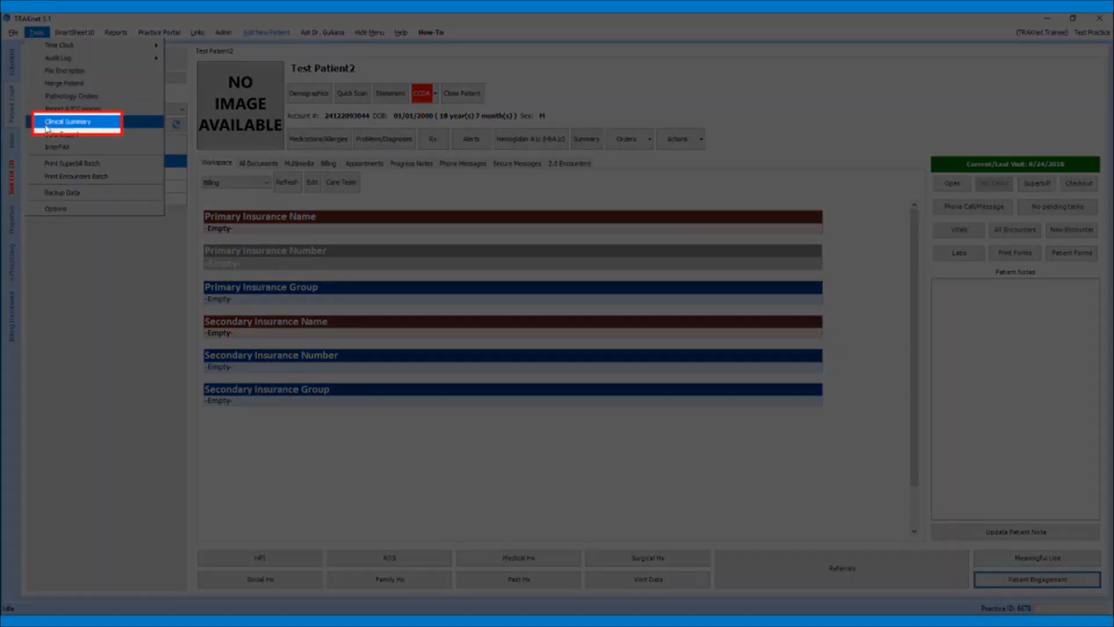
{"action": "left_click", "coordinate": [49, 122]}
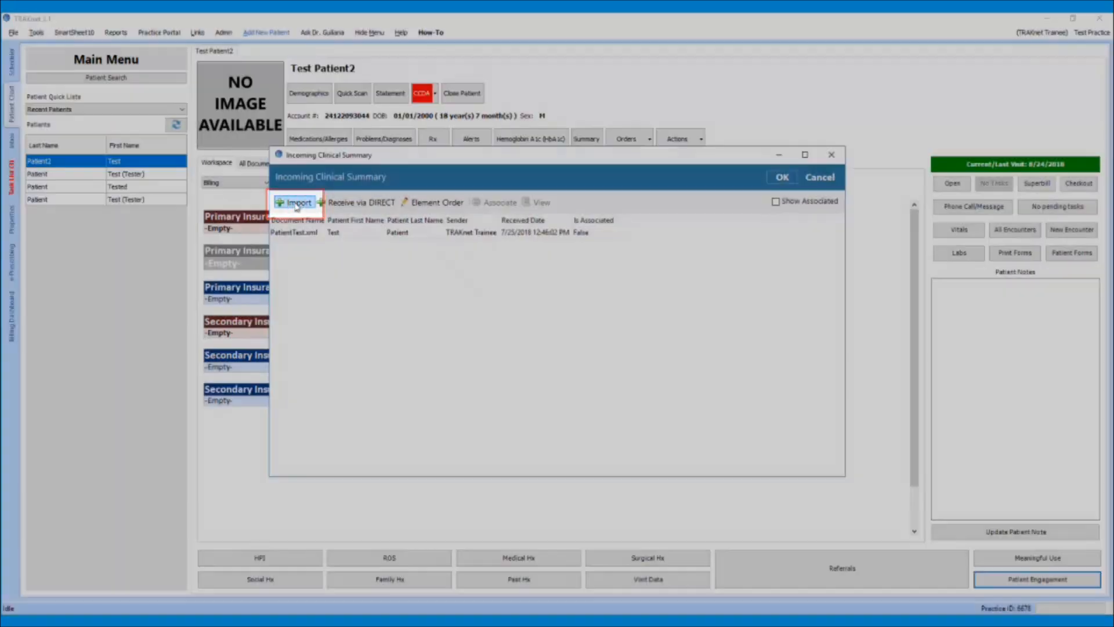
{"action": "left_click", "coordinate": [297, 203]}
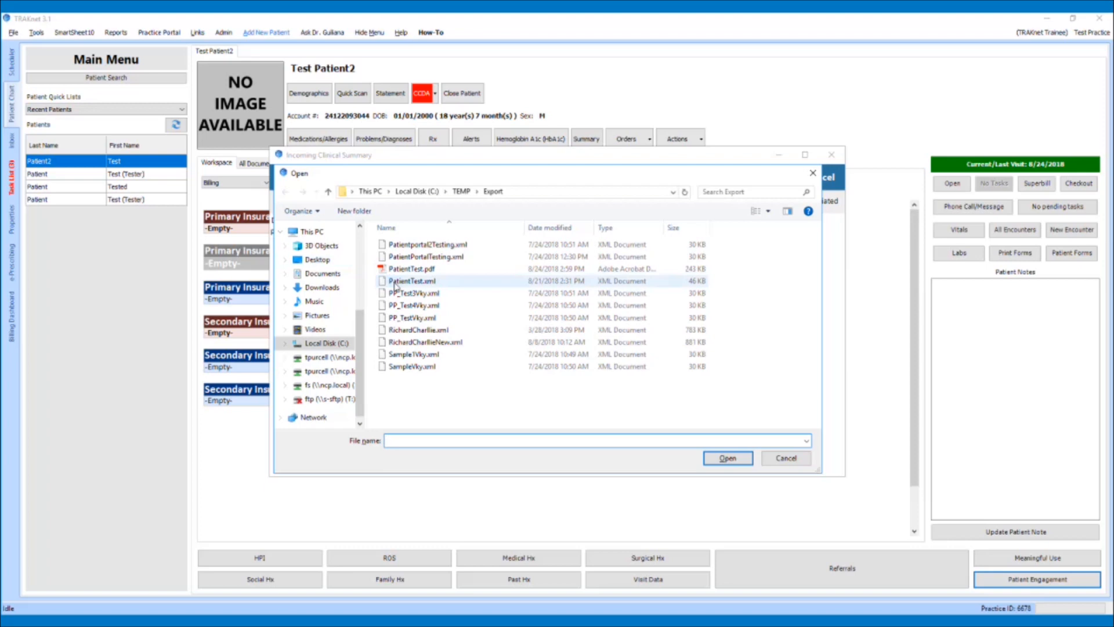
{"action": "left_click", "coordinate": [395, 283]}
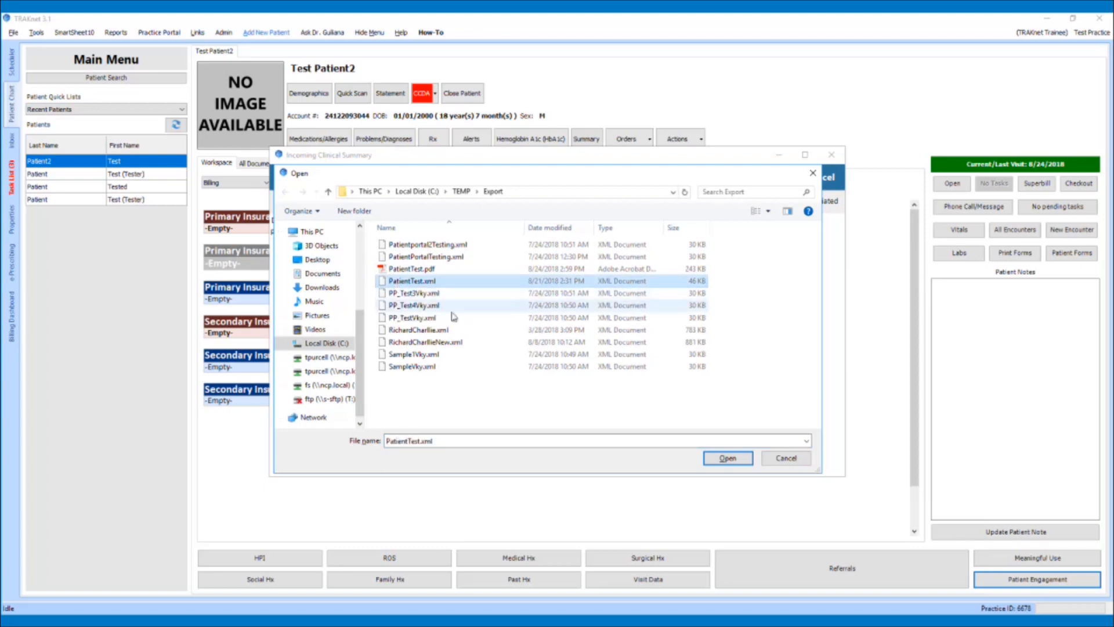
{"action": "left_click", "coordinate": [729, 460]}
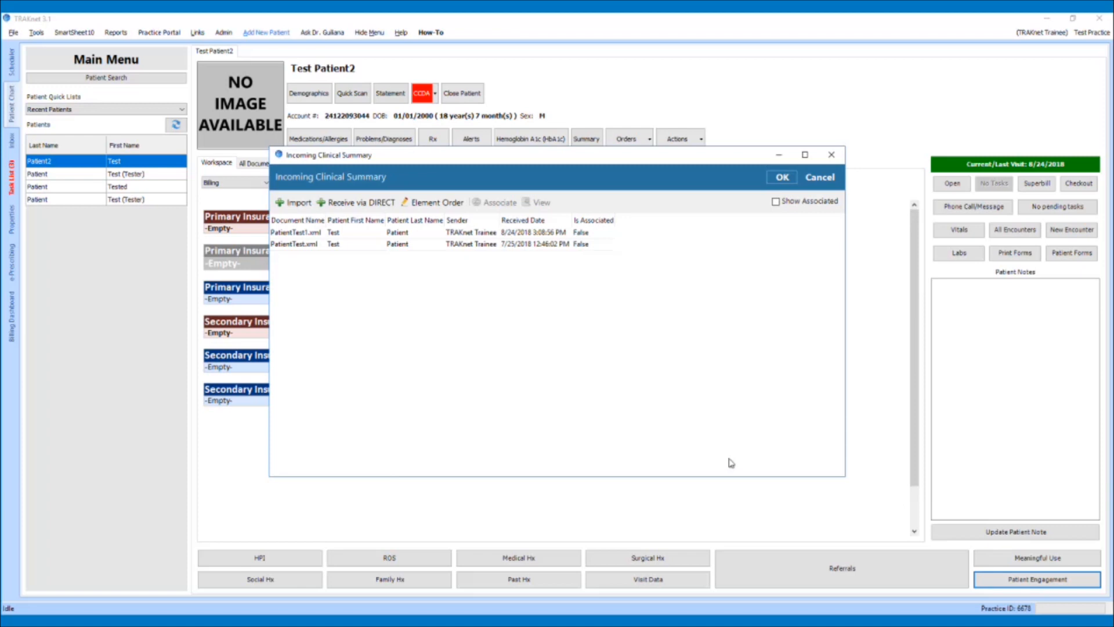
Associate the newly imported PatientTest1.xml summary with the first patient in the search results
{"action": "left_click", "coordinate": [365, 233]}
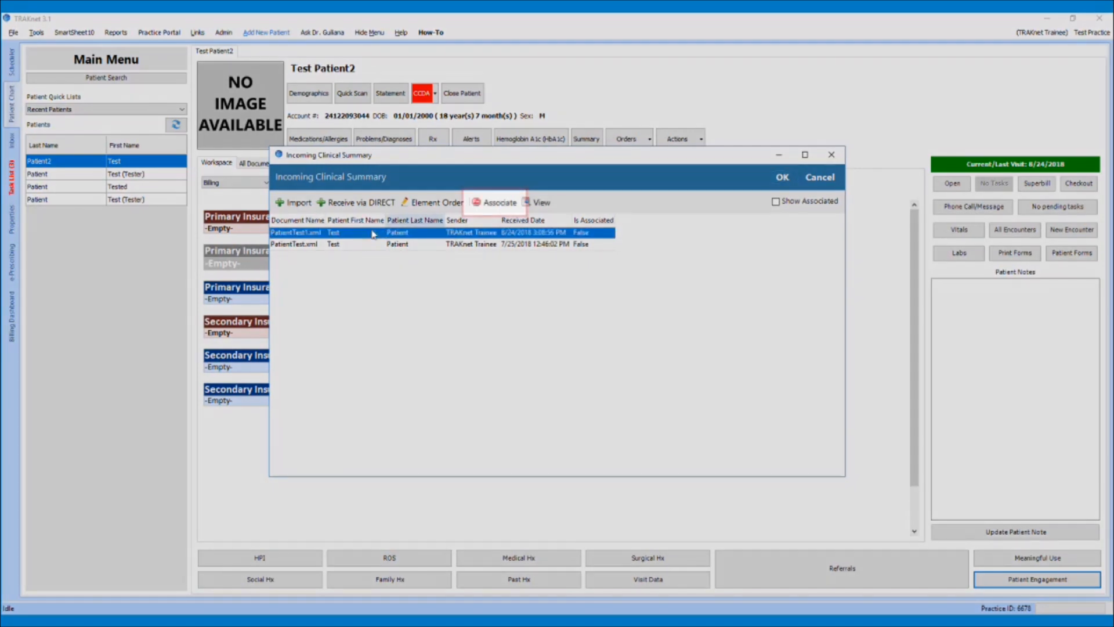
{"action": "left_click", "coordinate": [494, 202]}
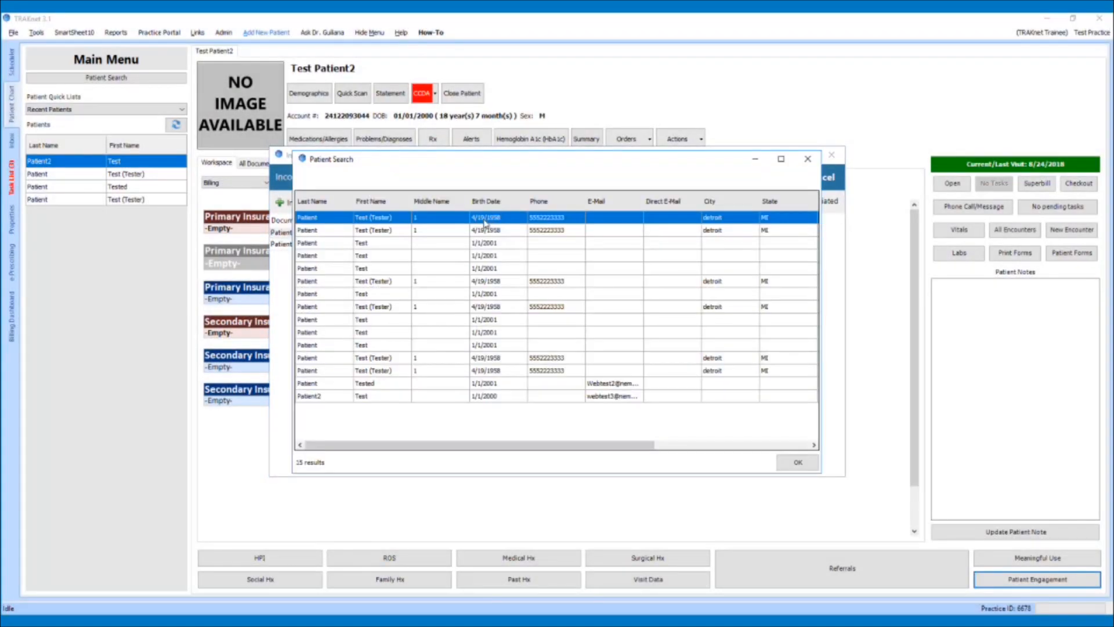
{"action": "left_click", "coordinate": [799, 463]}
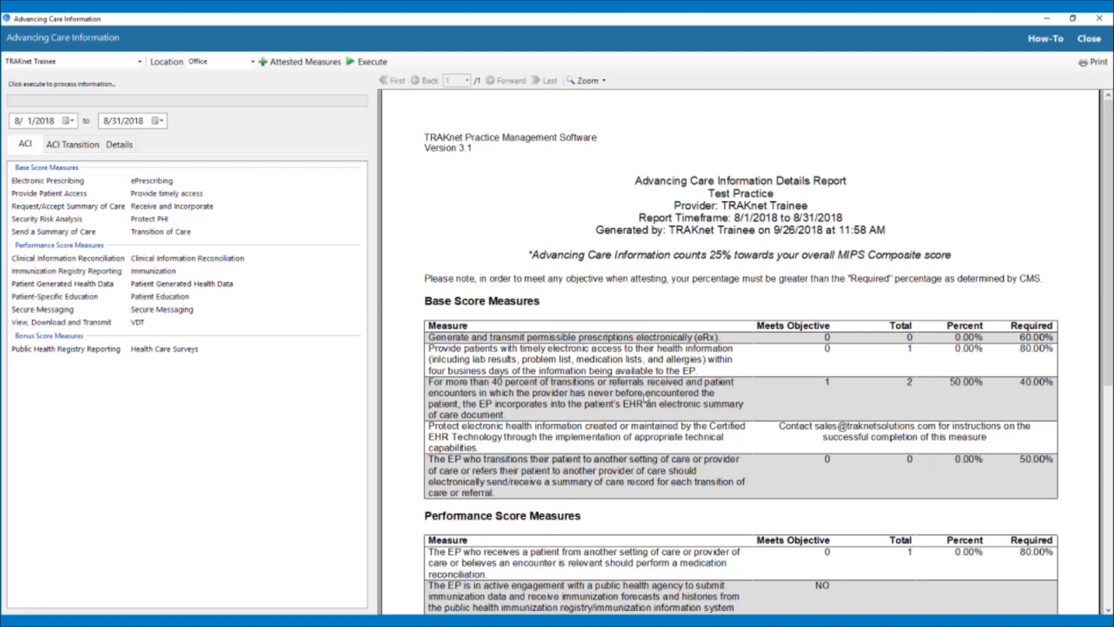
Close the report and write a referral note: "Dear Provider, I am referring my patient to your office for X-Rays. Thank you"
{"action": "left_click", "coordinate": [1101, 20]}
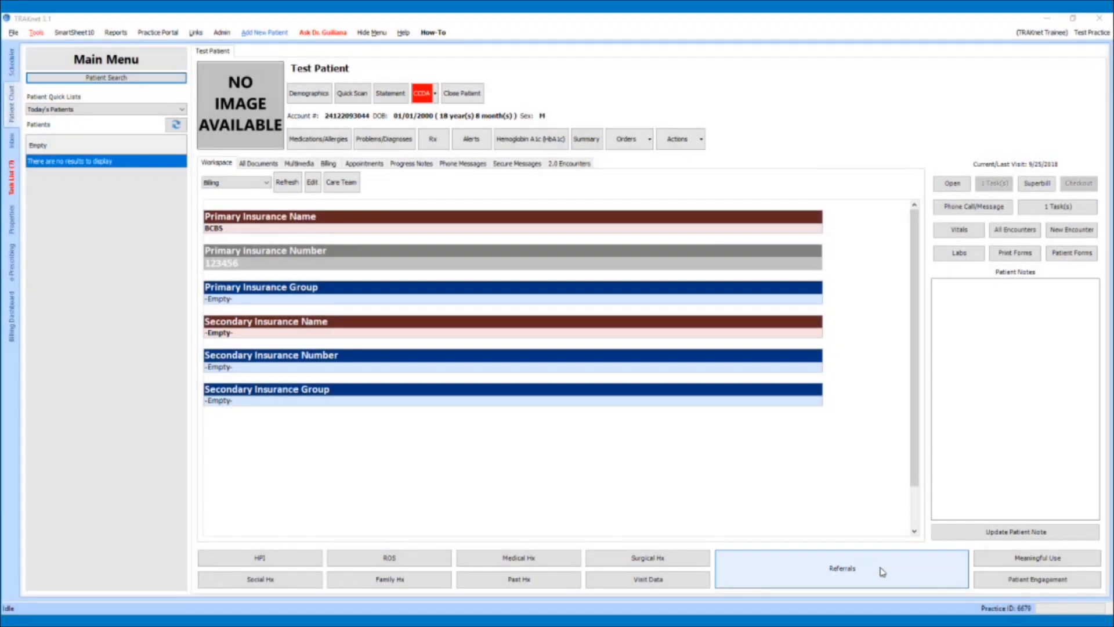
{"action": "left_click", "coordinate": [882, 572]}
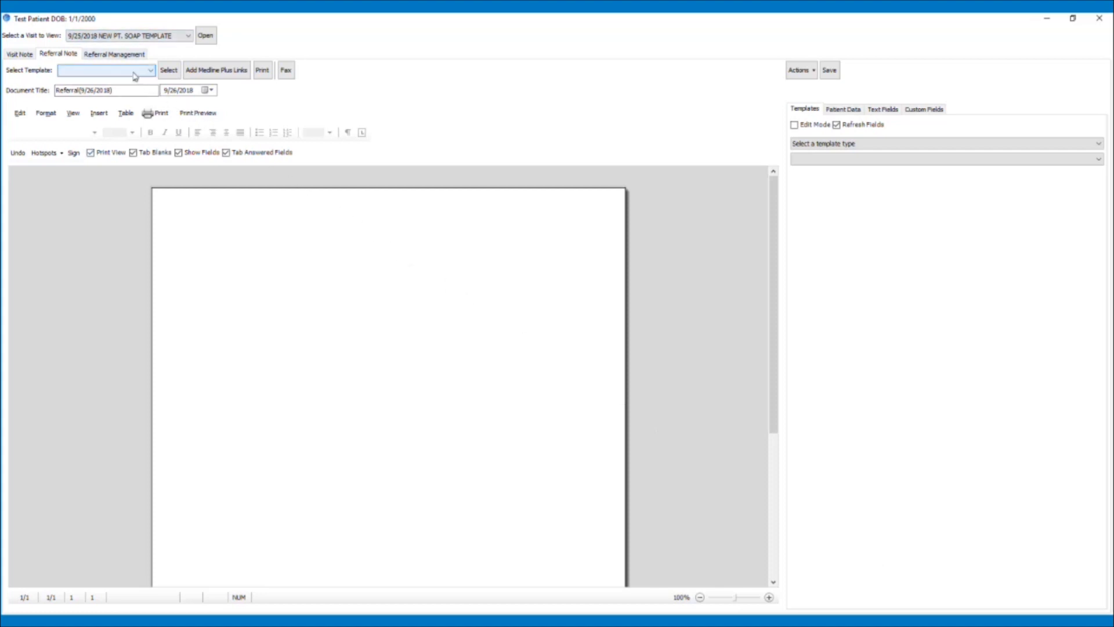
{"action": "left_click", "coordinate": [212, 248]}
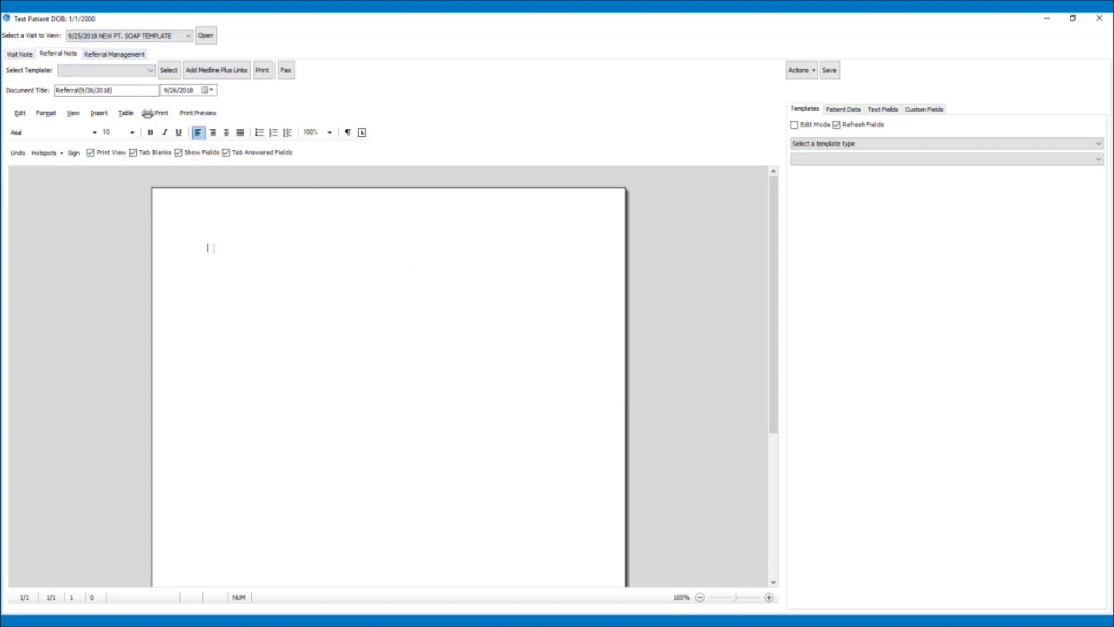
{"action": "type", "text": "Dear Provider,"}
{"action": "key", "text": "Return"}
{"action": "key", "text": "Return"}
{"action": "type", "text": "I am referring my patient "}
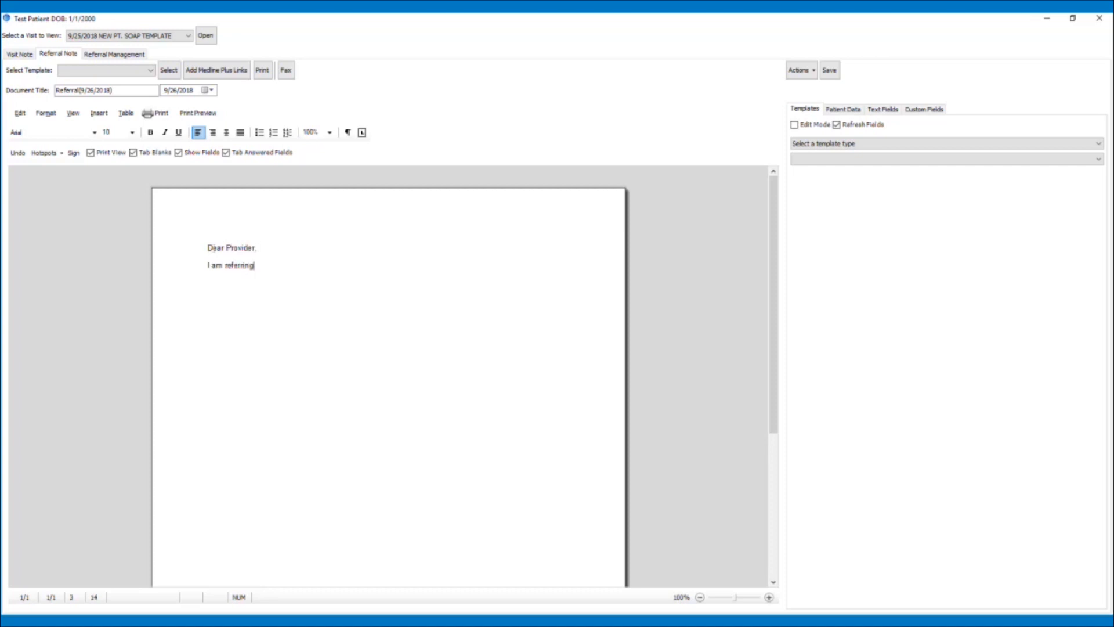
{"action": "type", "text": "to your office for X-Rays."}
{"action": "key", "text": "Return"}
{"action": "key", "text": "Return"}
{"action": "type", "text": "Thank you"}
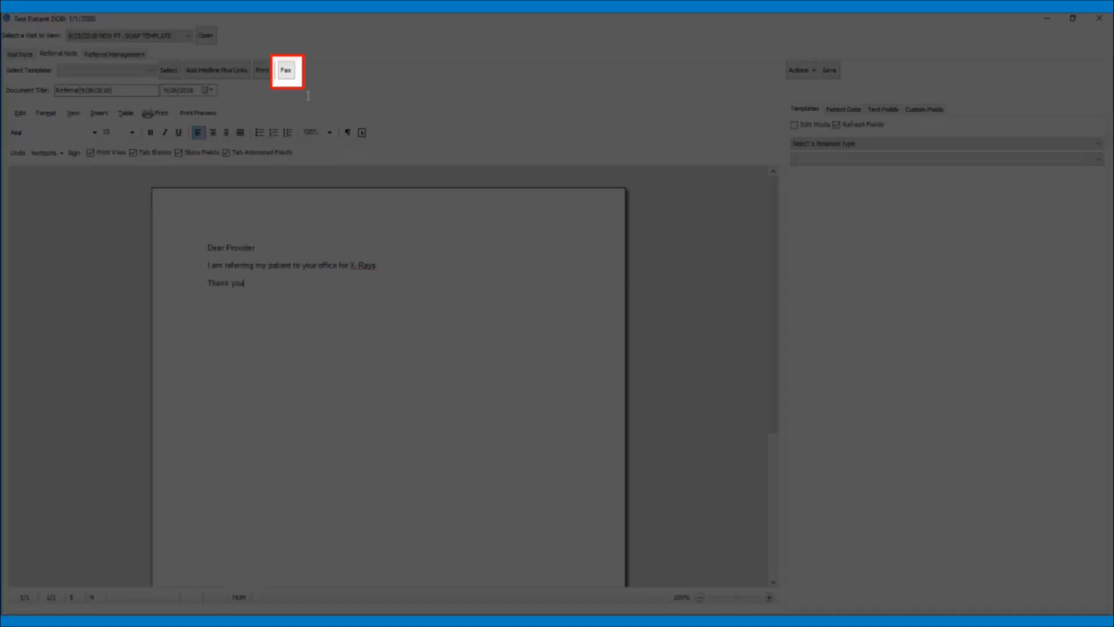
Open the fax cover sheet selection for the referral note and cancel it, and try to send the note electronically
{"action": "left_click", "coordinate": [287, 70]}
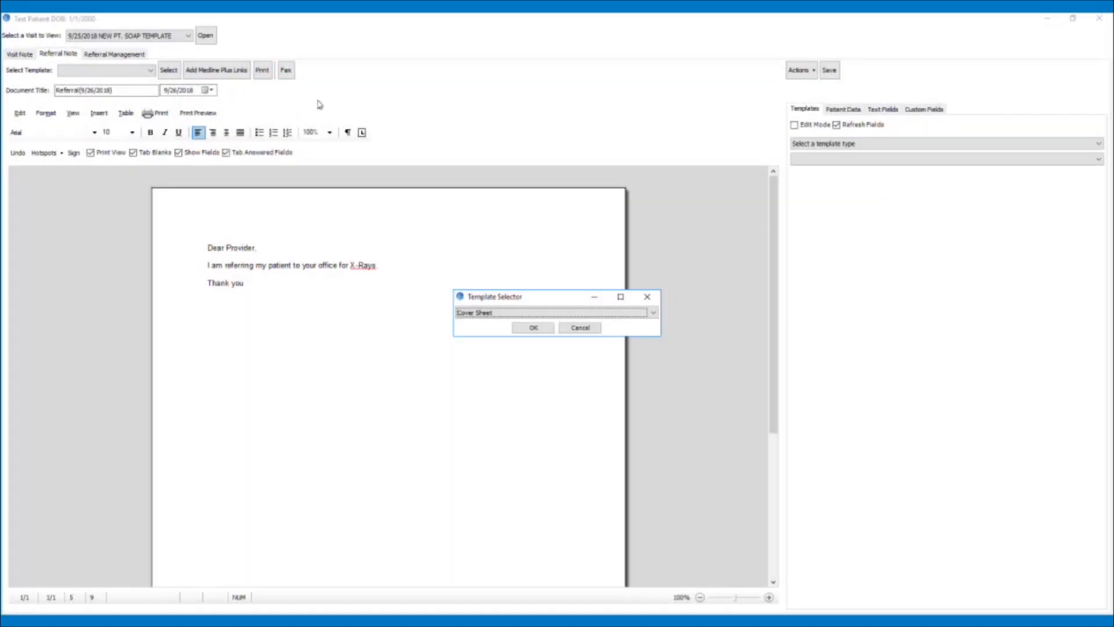
{"action": "left_click", "coordinate": [580, 328]}
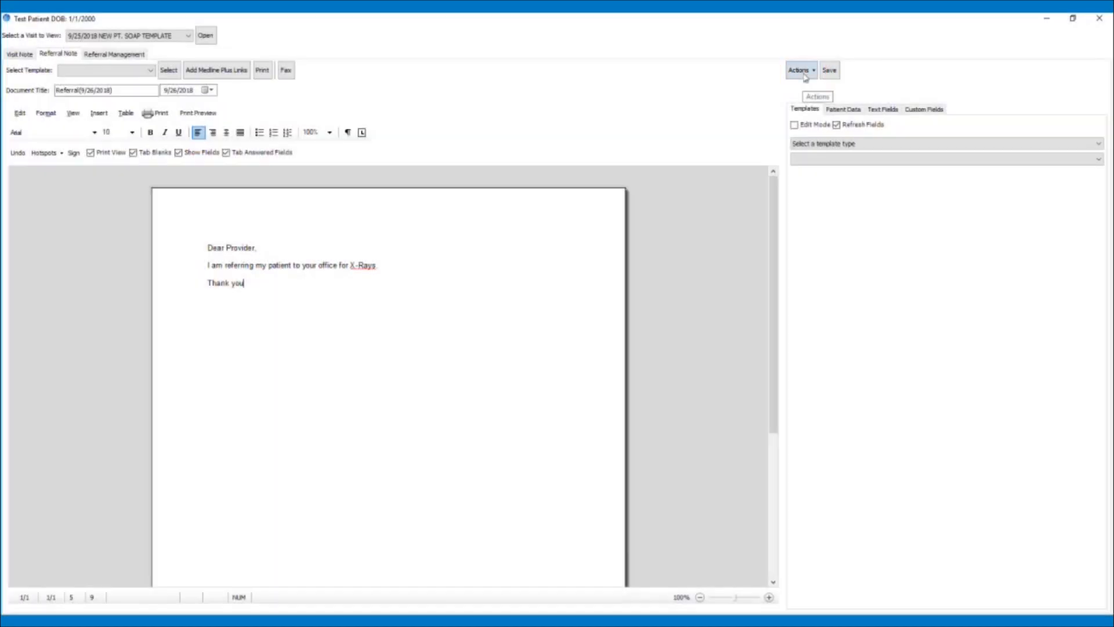
{"action": "left_click", "coordinate": [804, 71]}
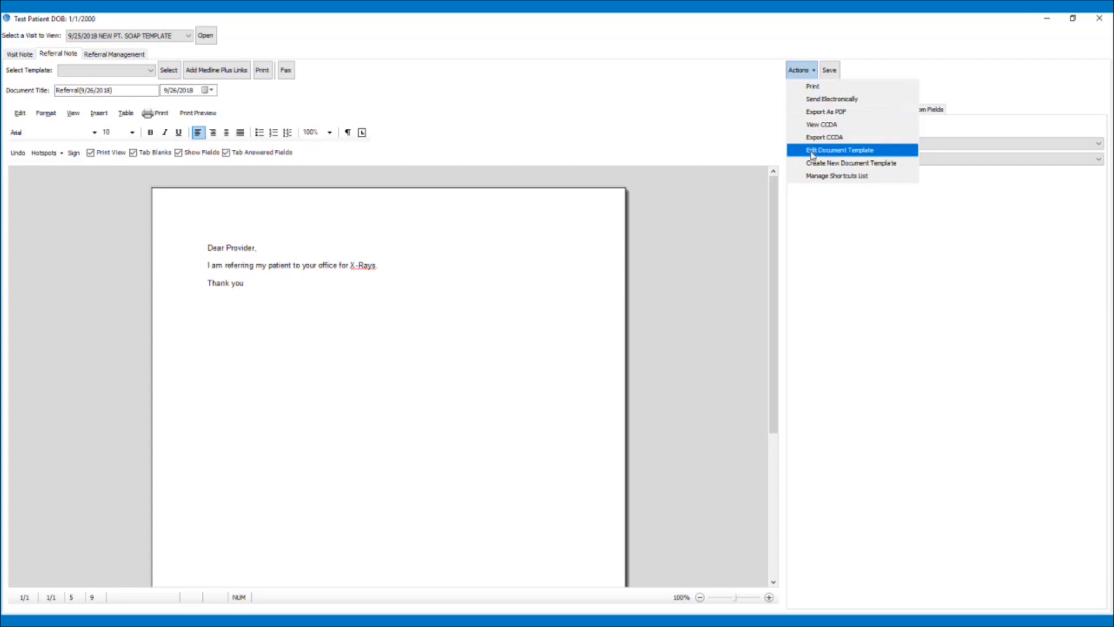
{"action": "left_click", "coordinate": [820, 99]}
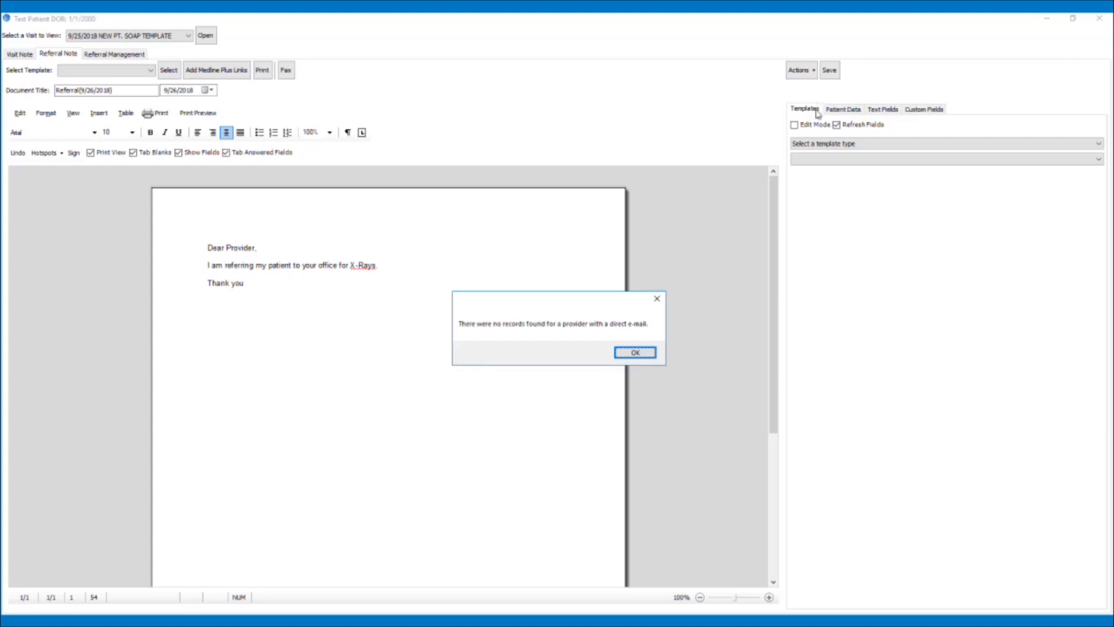
{"action": "left_click", "coordinate": [622, 353]}
{"action": "left_click", "coordinate": [757, 165]}
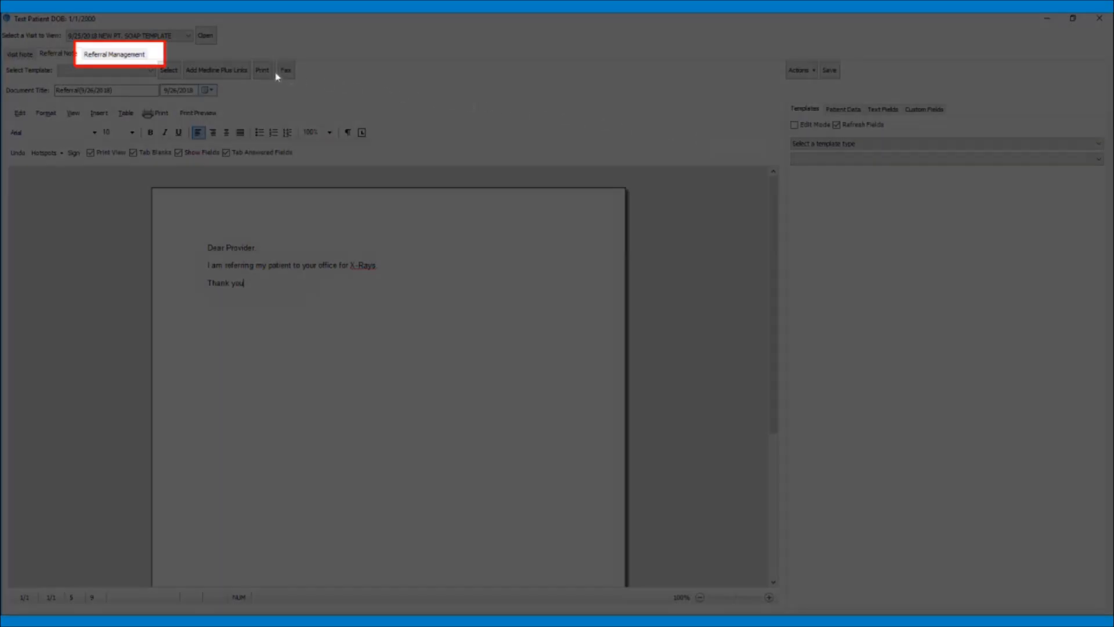
Add a referral in Referral Management with "Referred Provider" as the referring provider
{"action": "left_click", "coordinate": [130, 55]}
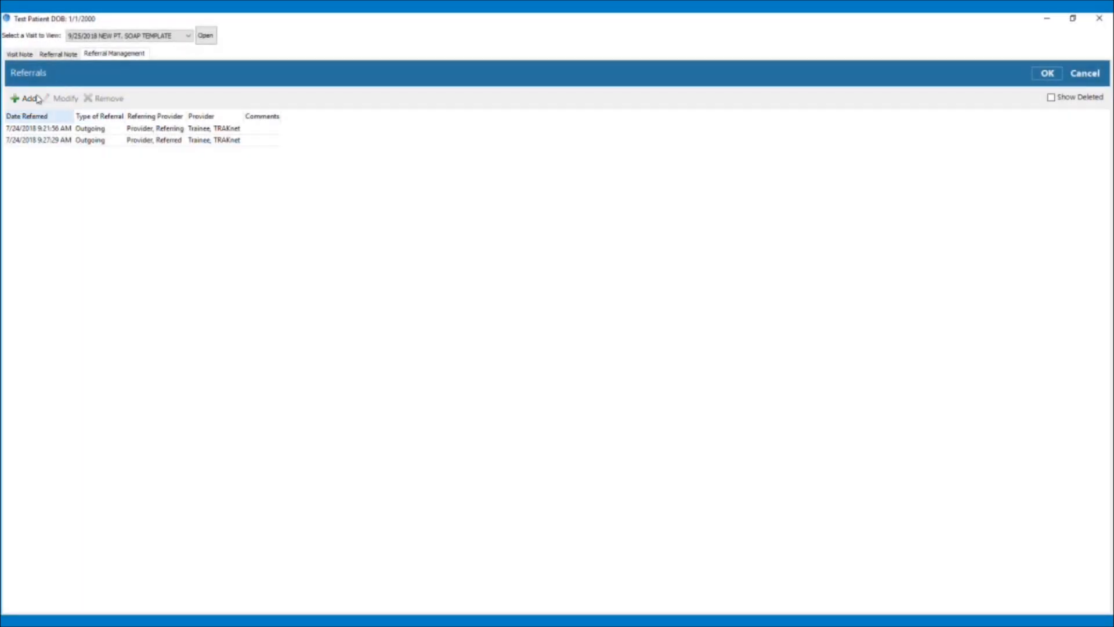
{"action": "left_click", "coordinate": [23, 98]}
{"action": "left_click", "coordinate": [635, 244]}
{"action": "left_click", "coordinate": [752, 242]}
{"action": "left_click", "coordinate": [465, 227]}
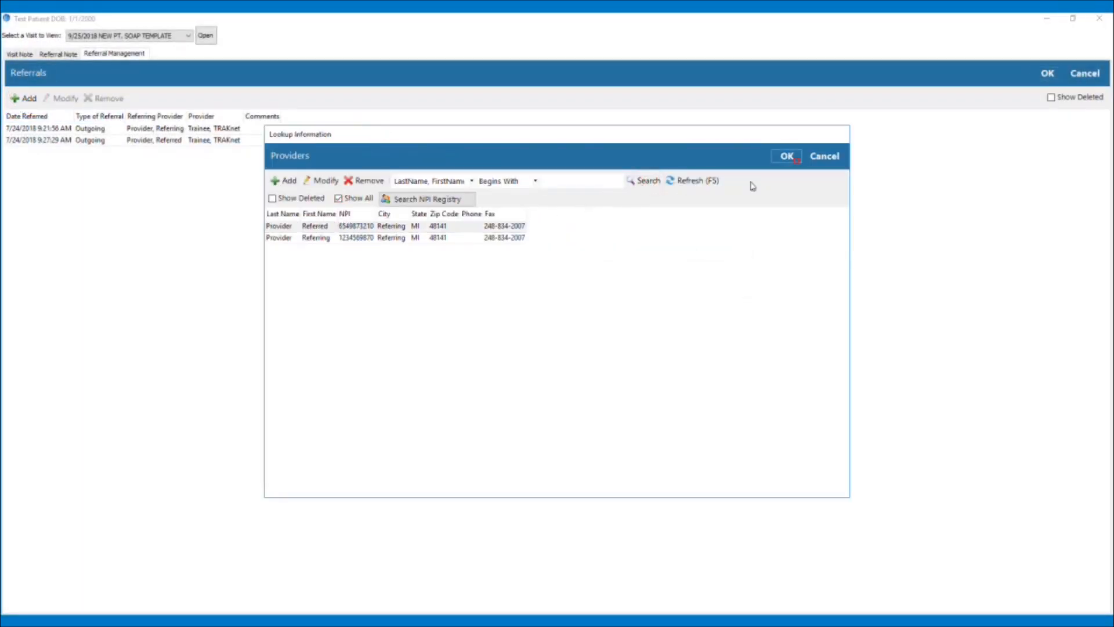
{"action": "left_click", "coordinate": [785, 154]}
Set Referral Summary Provided and Referral Summary Provided Electronically to True, save the referral, and close the referral window
{"action": "double_click", "coordinate": [598, 267]}
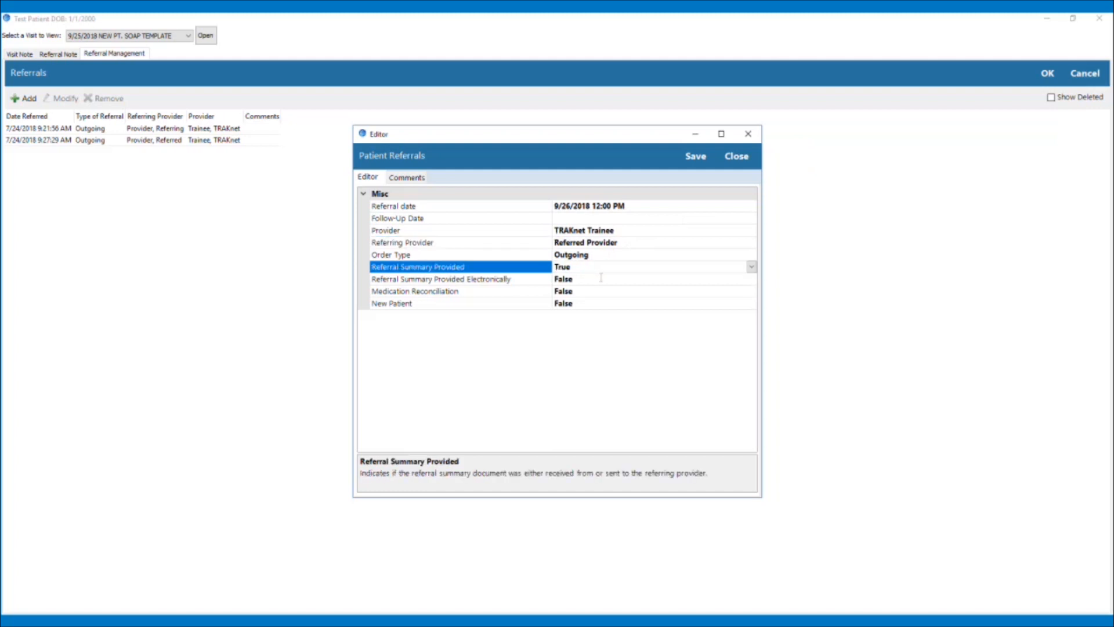
{"action": "double_click", "coordinate": [600, 279]}
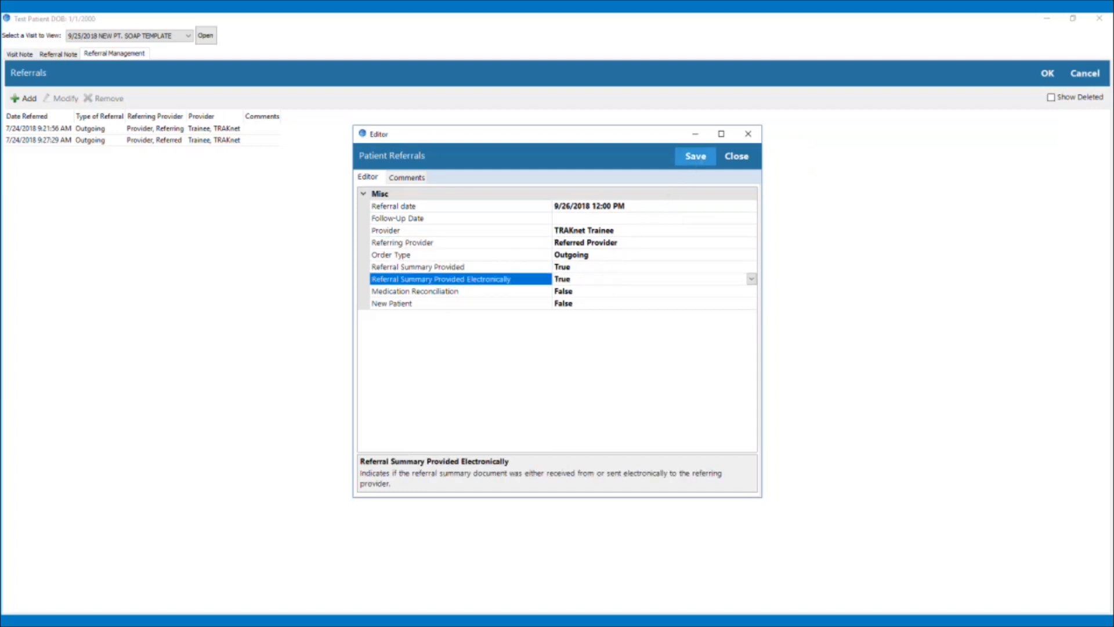
{"action": "left_click", "coordinate": [695, 156]}
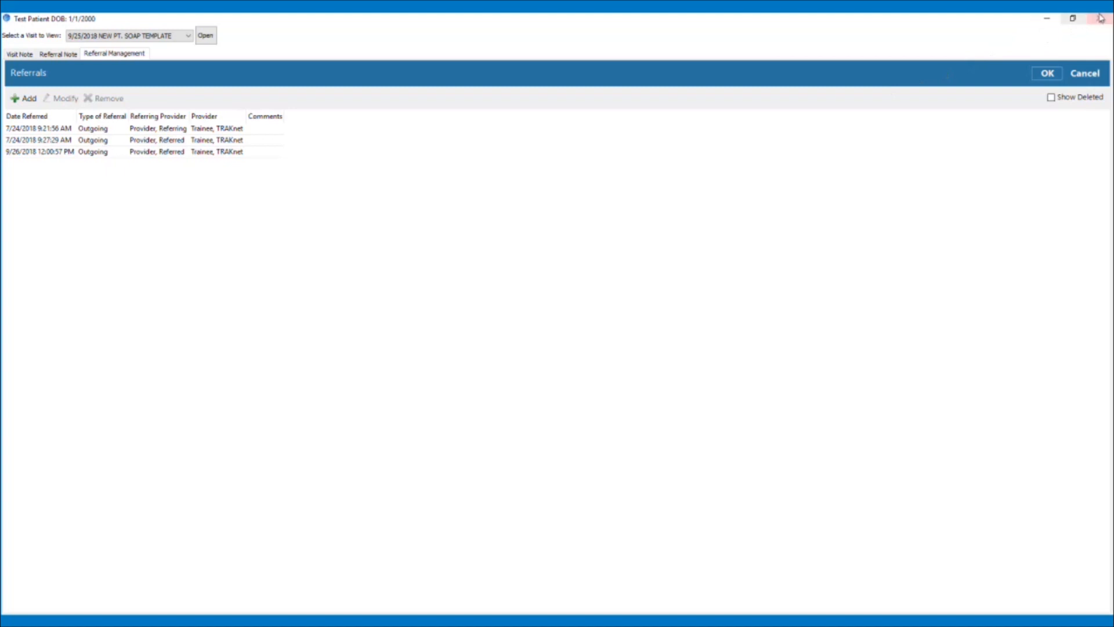
{"action": "left_click", "coordinate": [1100, 19]}
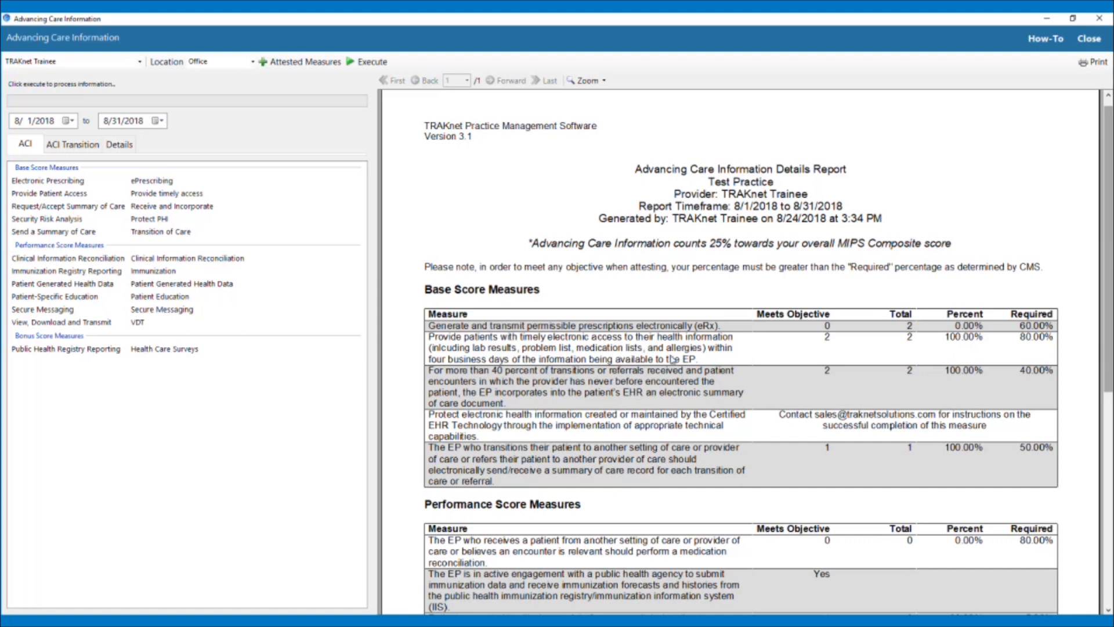
Minimize the report and open the patient's incoming CCDA document PatientTest.xml for clinical information reconciliation
{"action": "left_click", "coordinate": [1043, 22]}
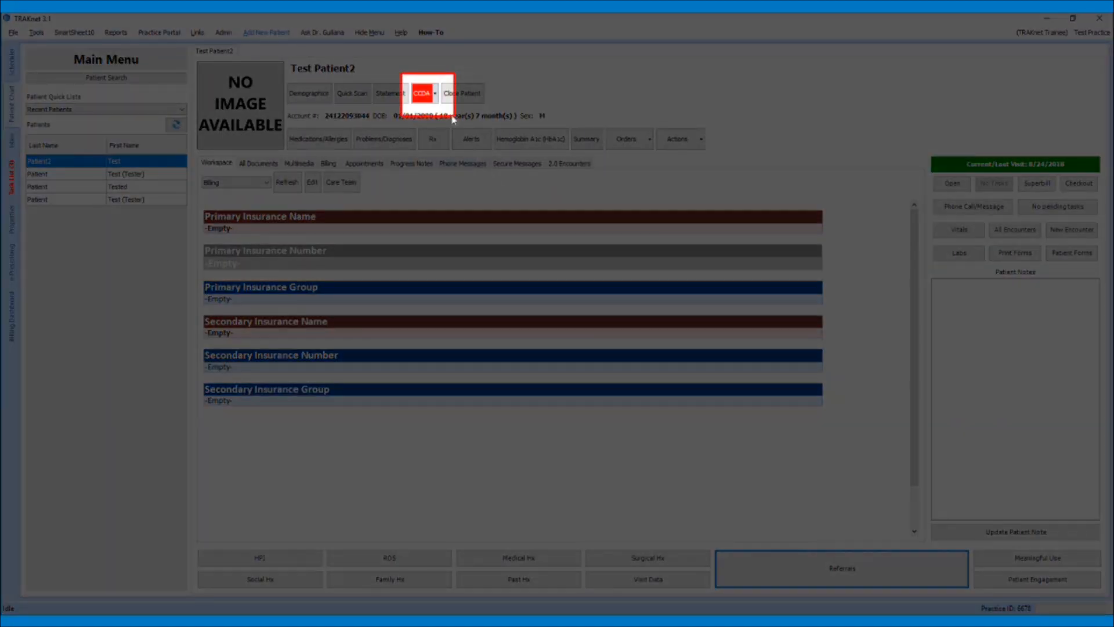
{"action": "left_click", "coordinate": [435, 94]}
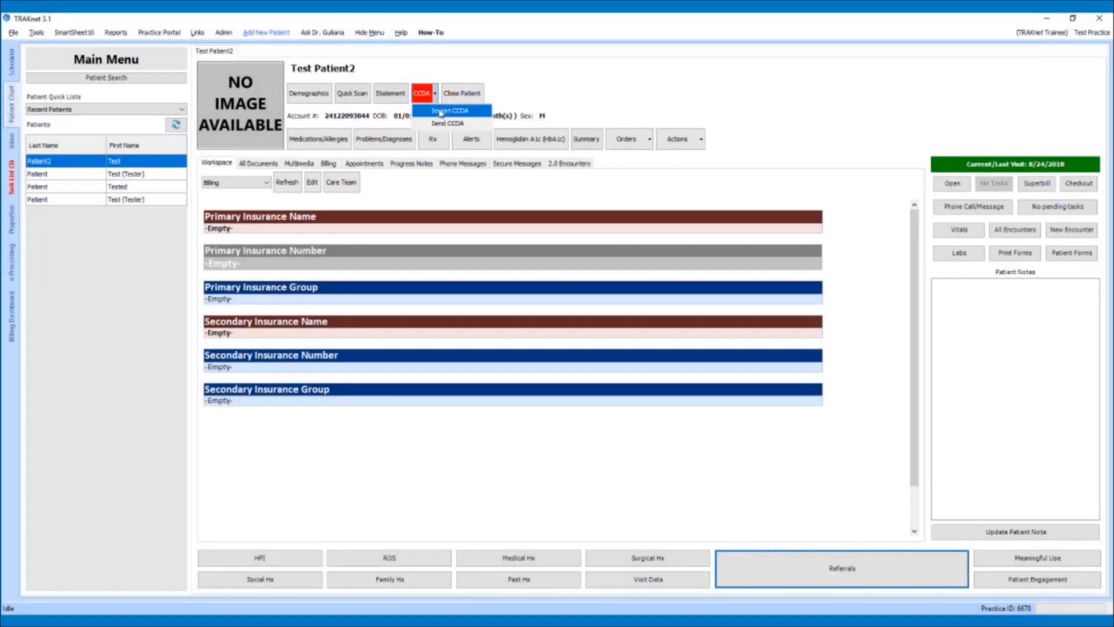
{"action": "left_click", "coordinate": [441, 112]}
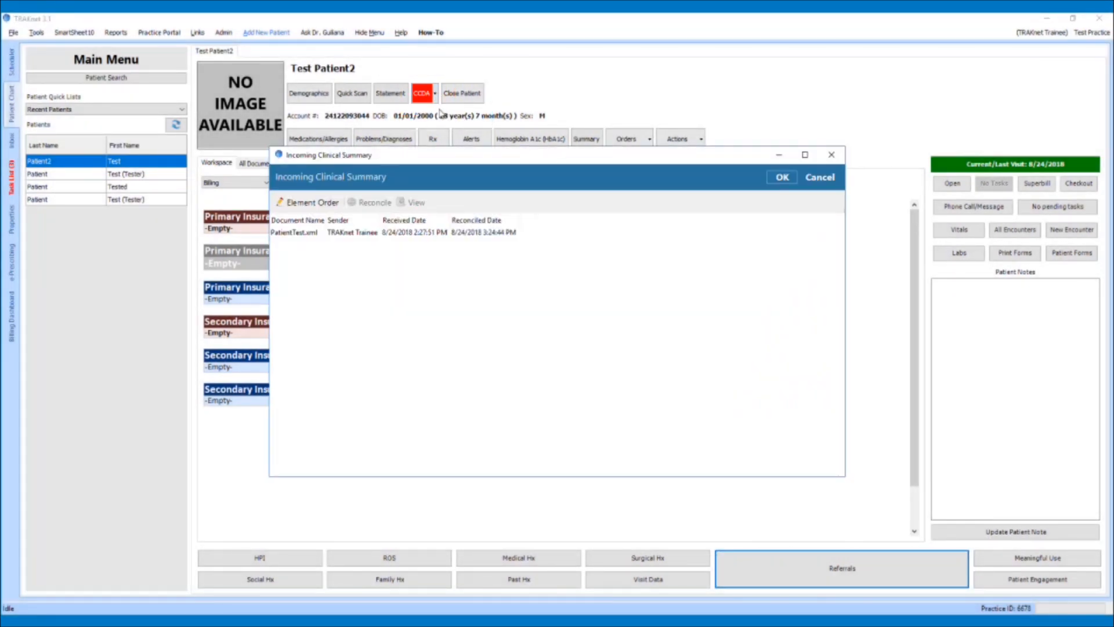
{"action": "left_click", "coordinate": [358, 235]}
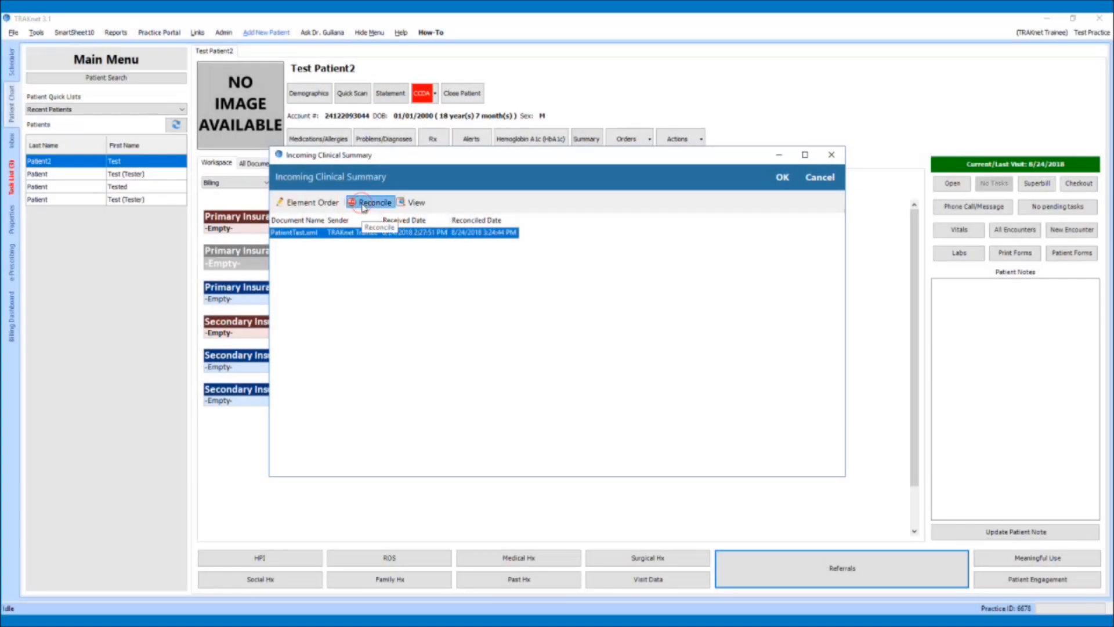
{"action": "left_click", "coordinate": [362, 206]}
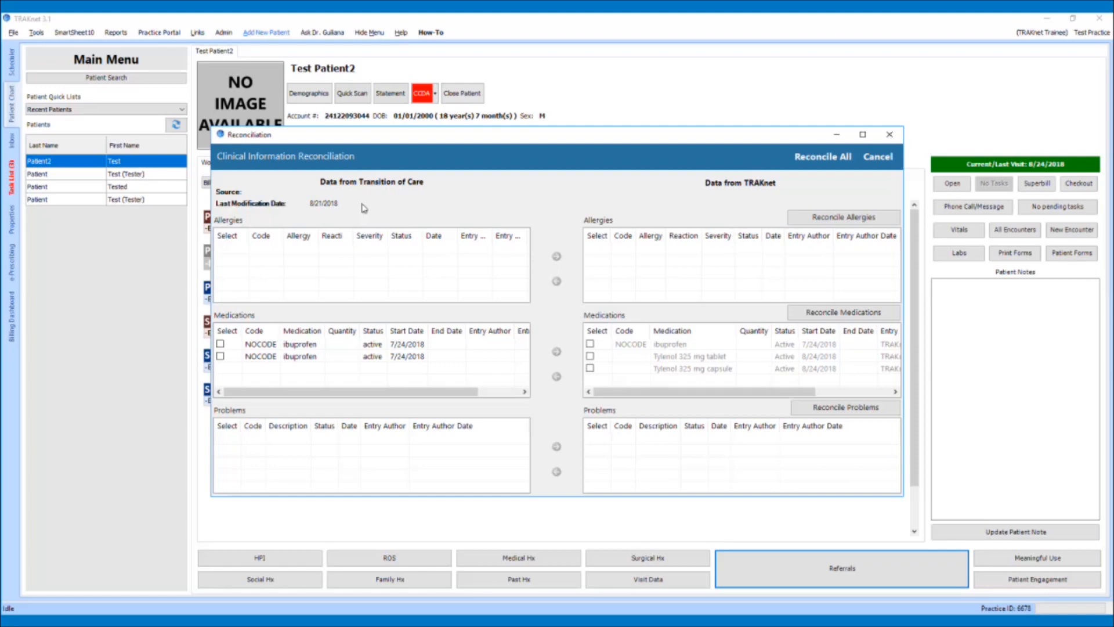
Import both ibuprofen entries from the transition of care medications into the TRAKnet medication list
{"action": "left_click", "coordinate": [221, 343]}
{"action": "left_click", "coordinate": [220, 356]}
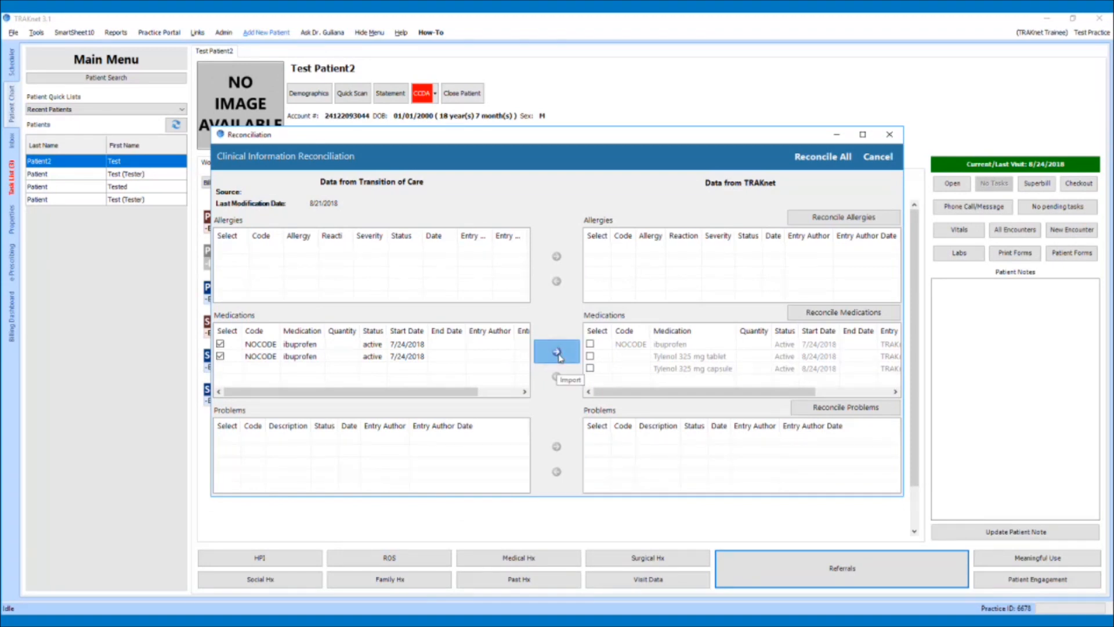
{"action": "left_click", "coordinate": [551, 355]}
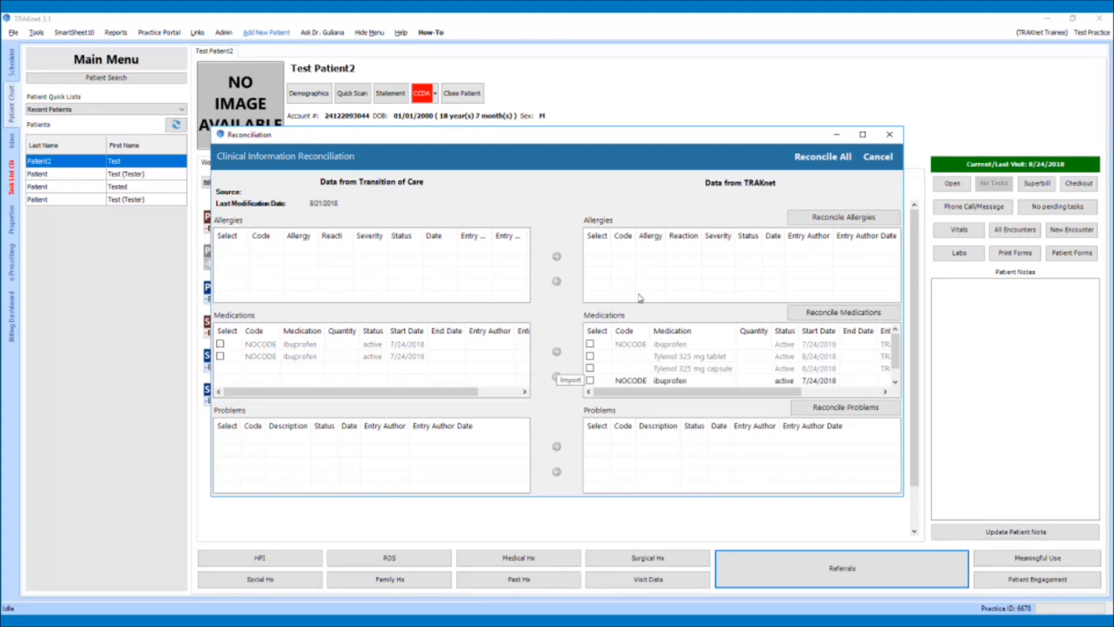
Reconcile all of the patient's clinical information and approve the reconciled list
{"action": "left_click", "coordinate": [820, 163]}
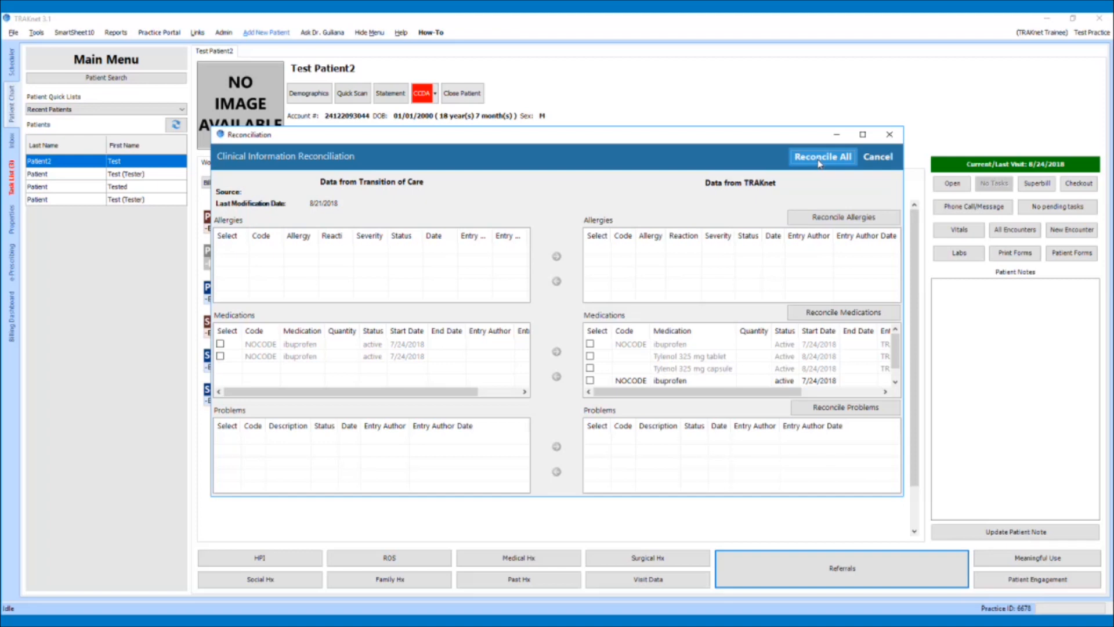
{"action": "left_click", "coordinate": [819, 161]}
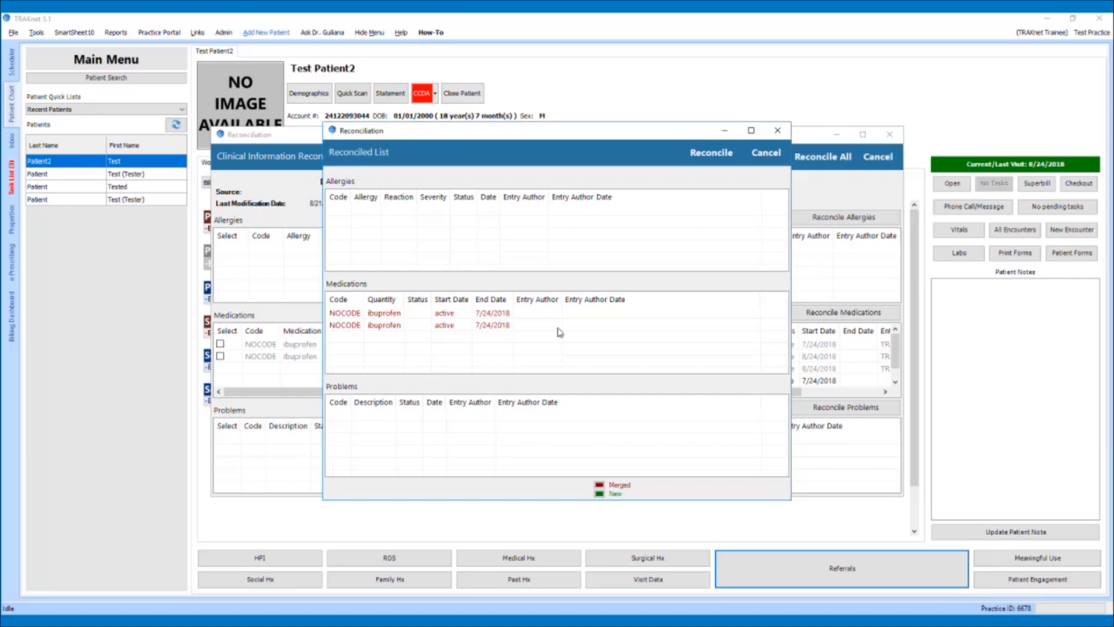
{"action": "left_click", "coordinate": [715, 153]}
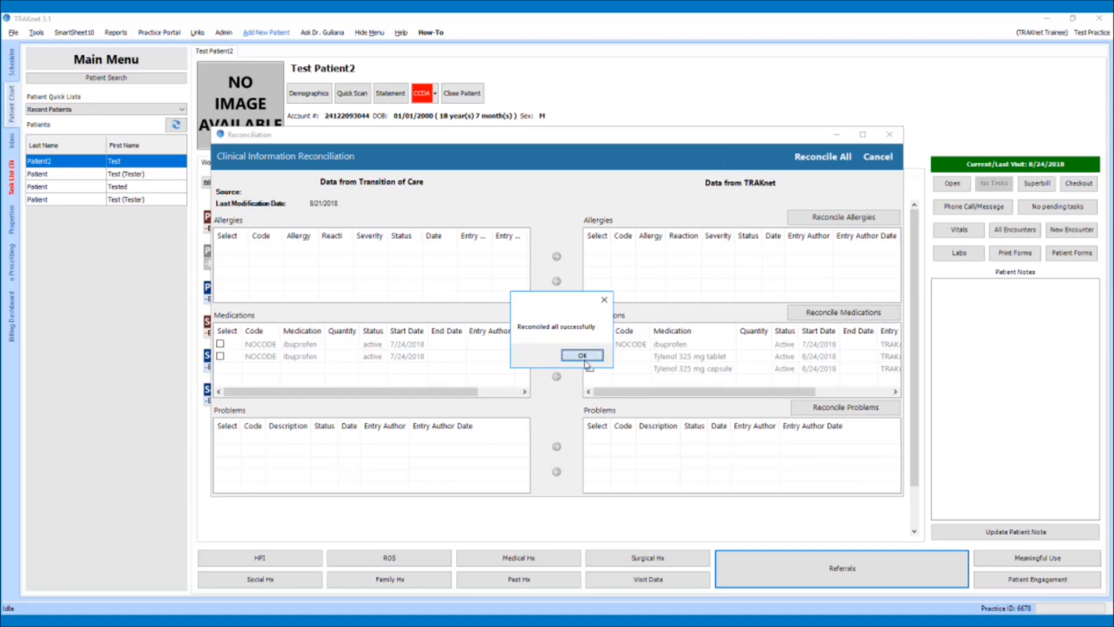
Acknowledge the reconciliation message and leave the Clinical Information Reconciliation window
{"action": "left_click", "coordinate": [584, 361]}
{"action": "left_click", "coordinate": [781, 177]}
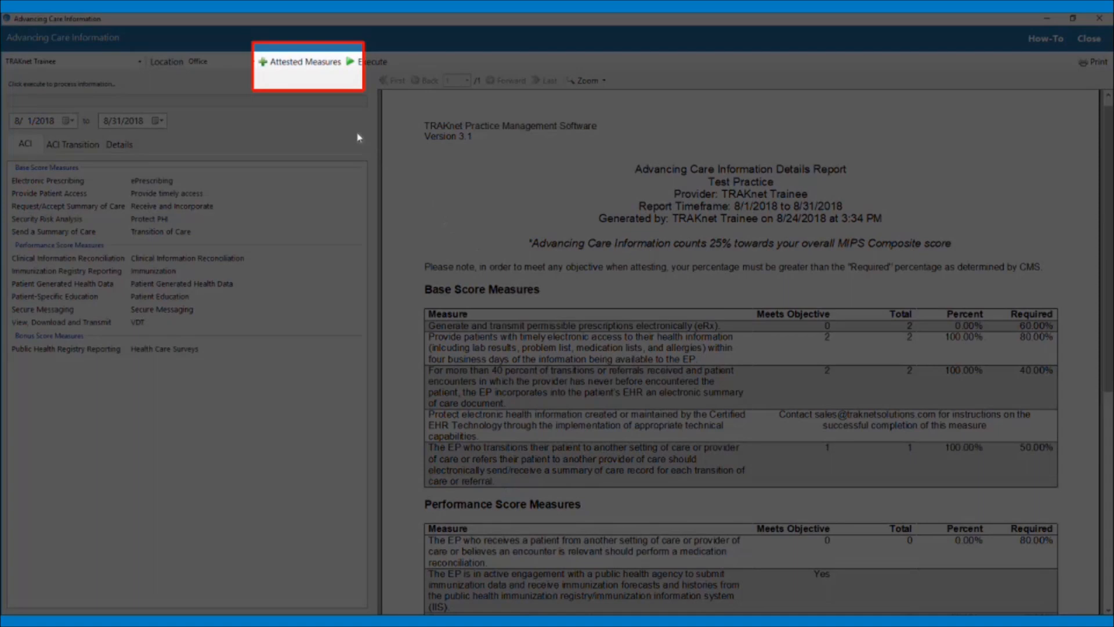
In the attested measures for 2017, set Immunization History to Yes and the end date to 8/31/2017, and save them
{"action": "left_click", "coordinate": [297, 75]}
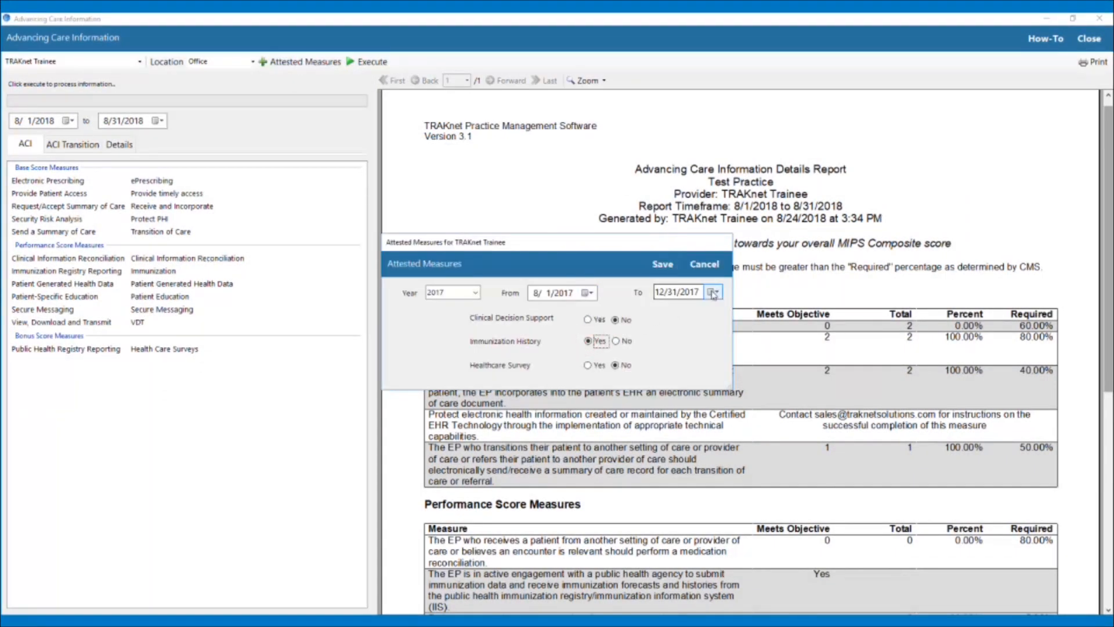
{"action": "left_click", "coordinate": [714, 292]}
{"action": "left_click", "coordinate": [660, 310]}
{"action": "left_click", "coordinate": [660, 310]}
{"action": "left_click", "coordinate": [660, 309]}
{"action": "left_click", "coordinate": [661, 310]}
{"action": "left_click", "coordinate": [662, 264]}
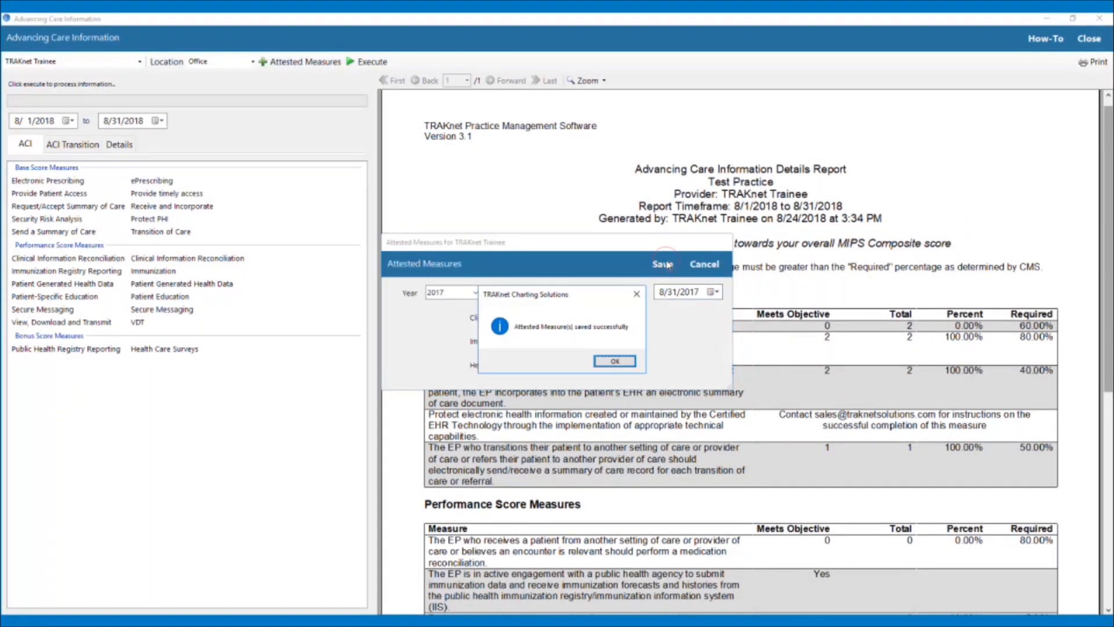
{"action": "left_click", "coordinate": [618, 360]}
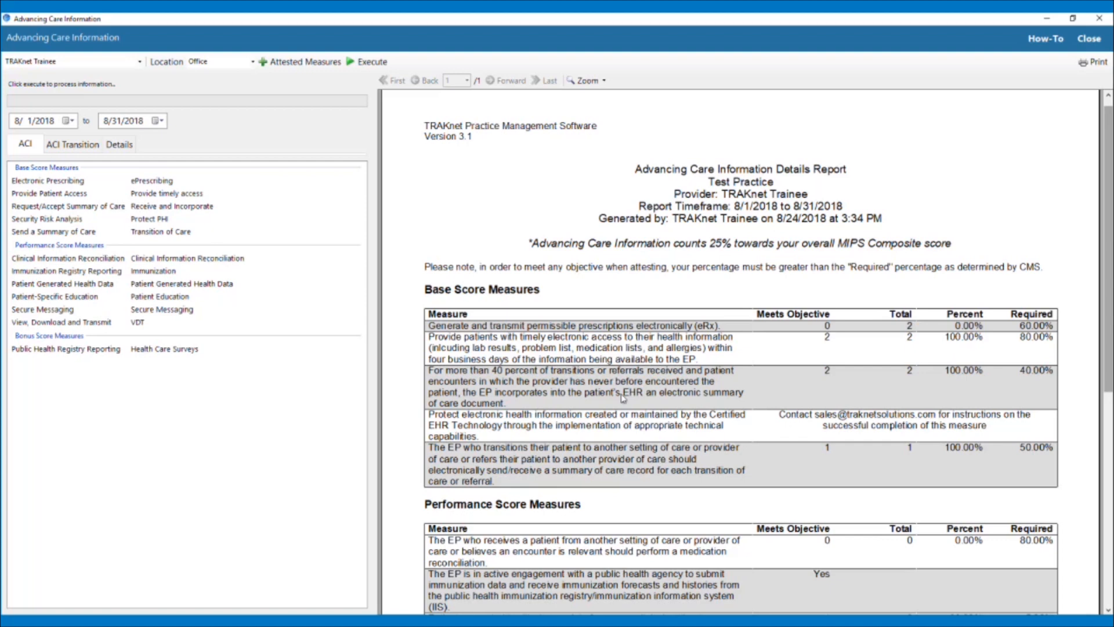
Minimize the report and start adding a multimedia document to the patient's chart with the type Patient Generated document
{"action": "left_click", "coordinate": [1044, 20]}
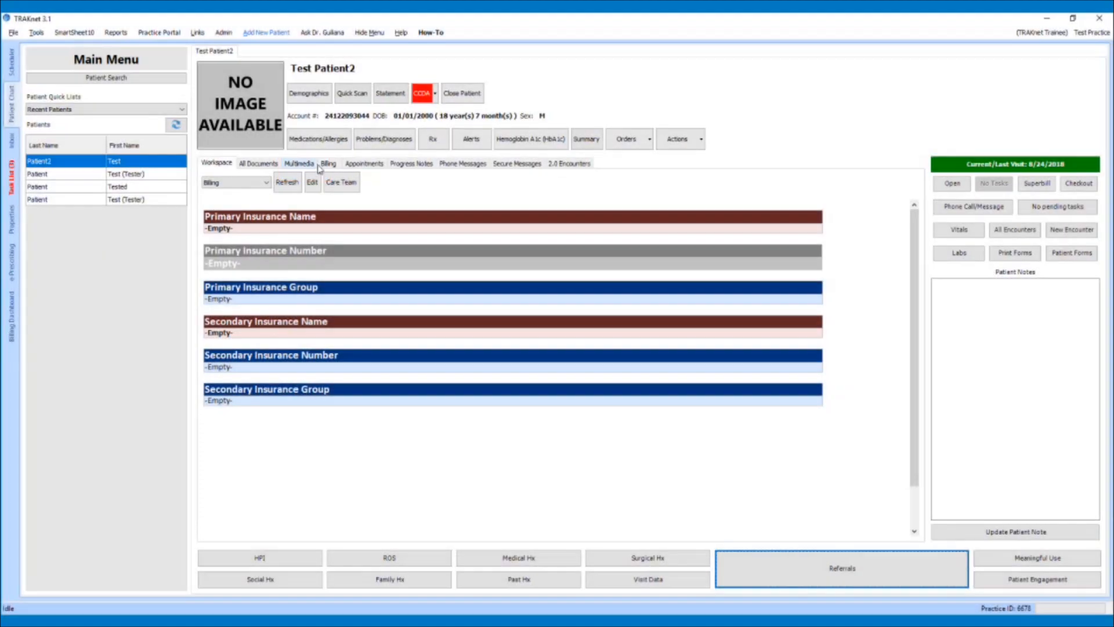
{"action": "left_click", "coordinate": [301, 164]}
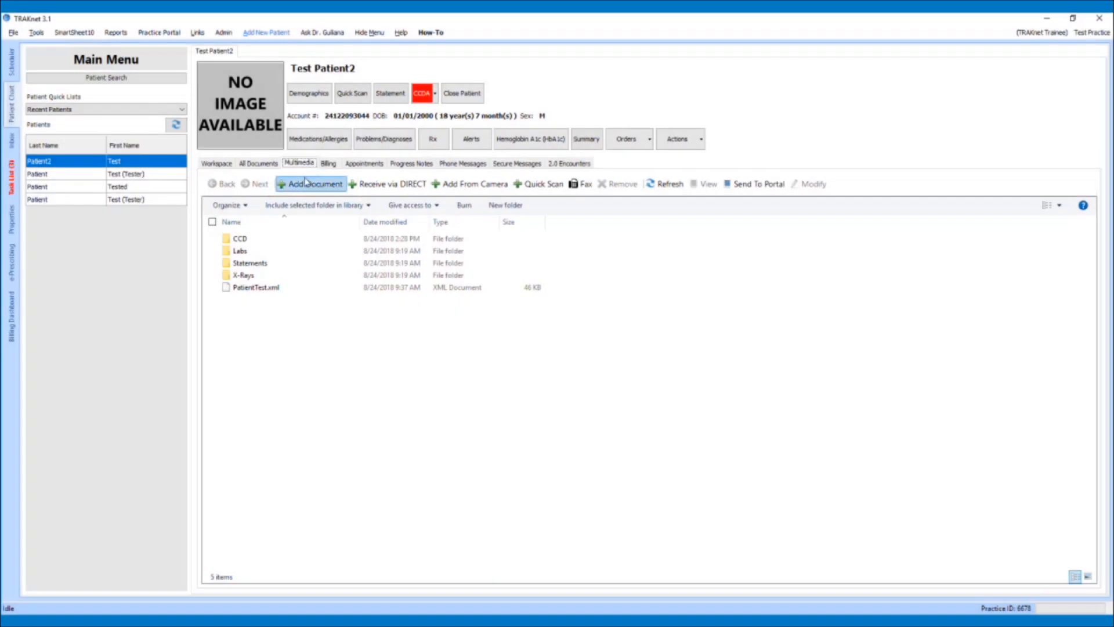
{"action": "left_click", "coordinate": [307, 185]}
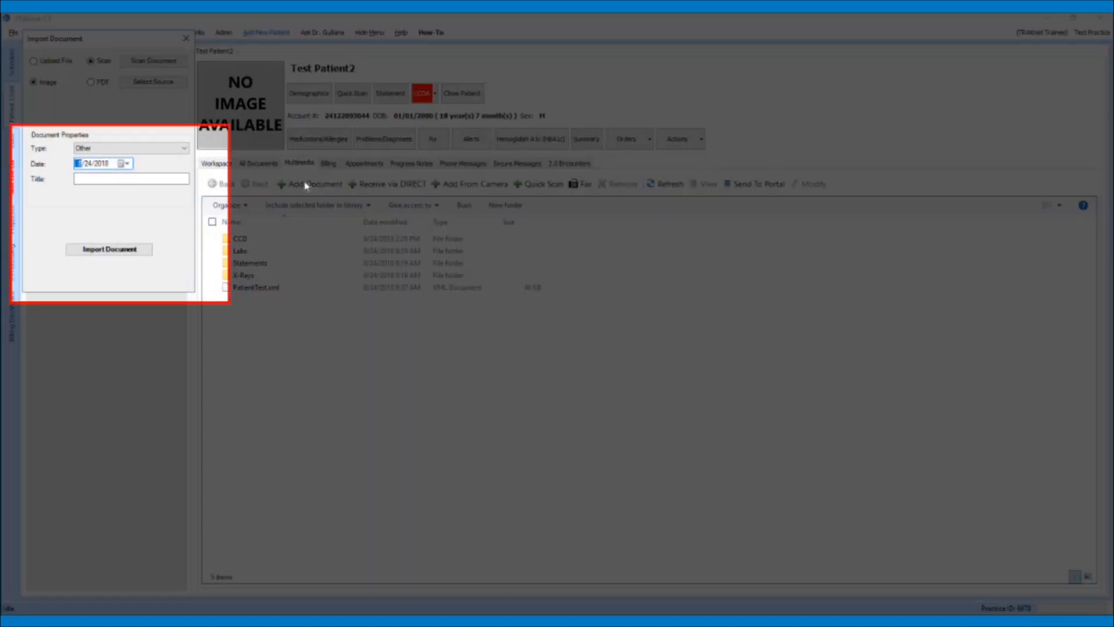
{"action": "left_click", "coordinate": [182, 153]}
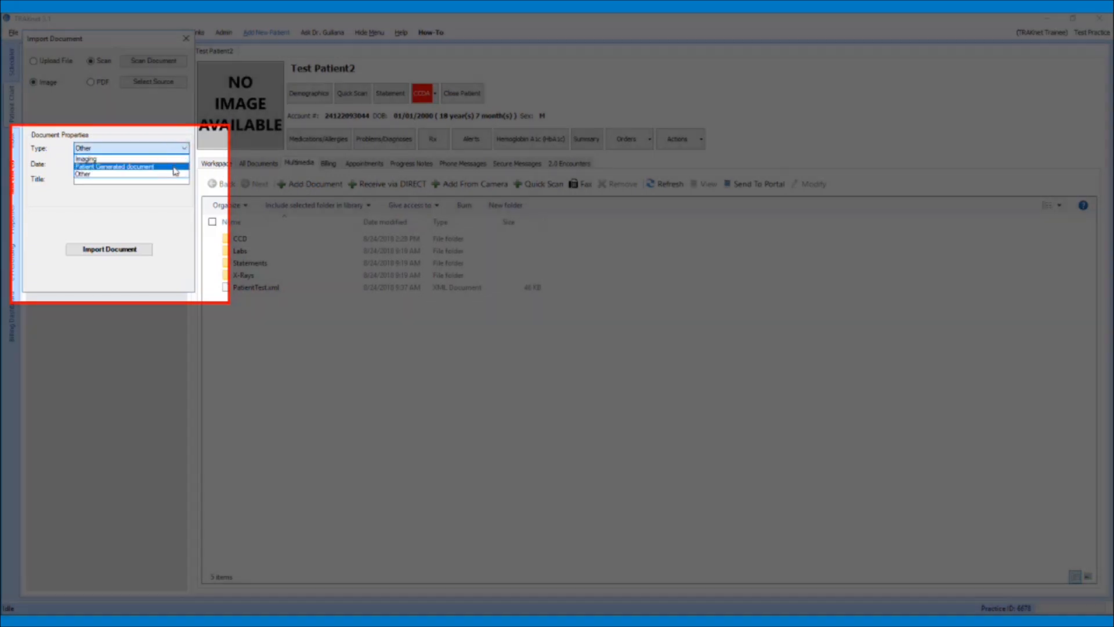
{"action": "left_click", "coordinate": [173, 166]}
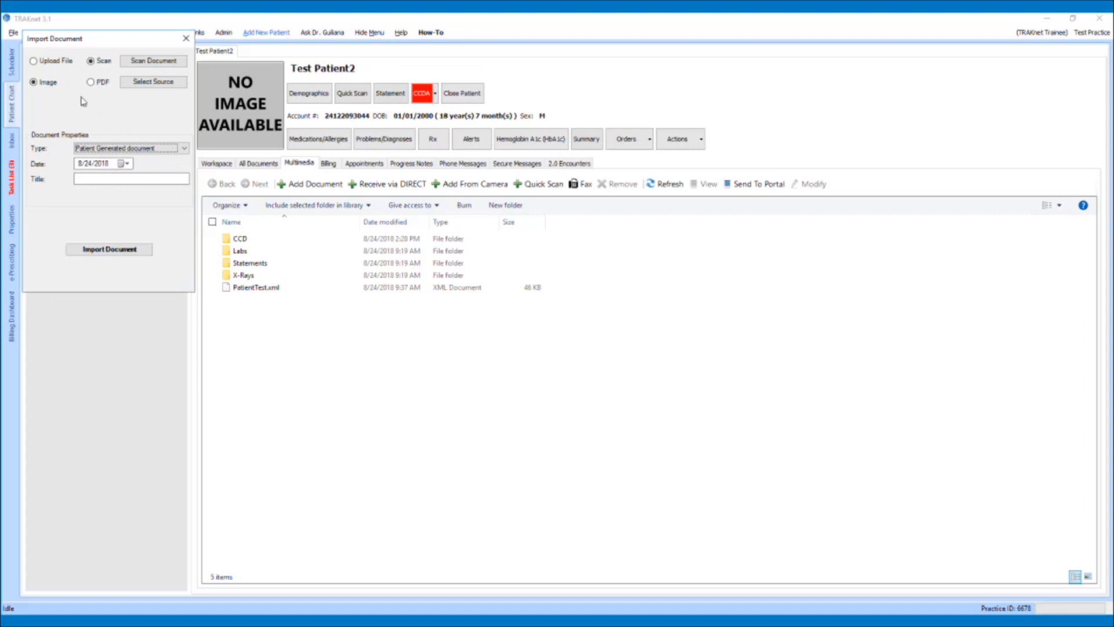
Choose PatientTest.pdf from the Export folder as the file to upload, import it, and close the Import Document window
{"action": "left_click", "coordinate": [37, 63]}
{"action": "left_click", "coordinate": [138, 65]}
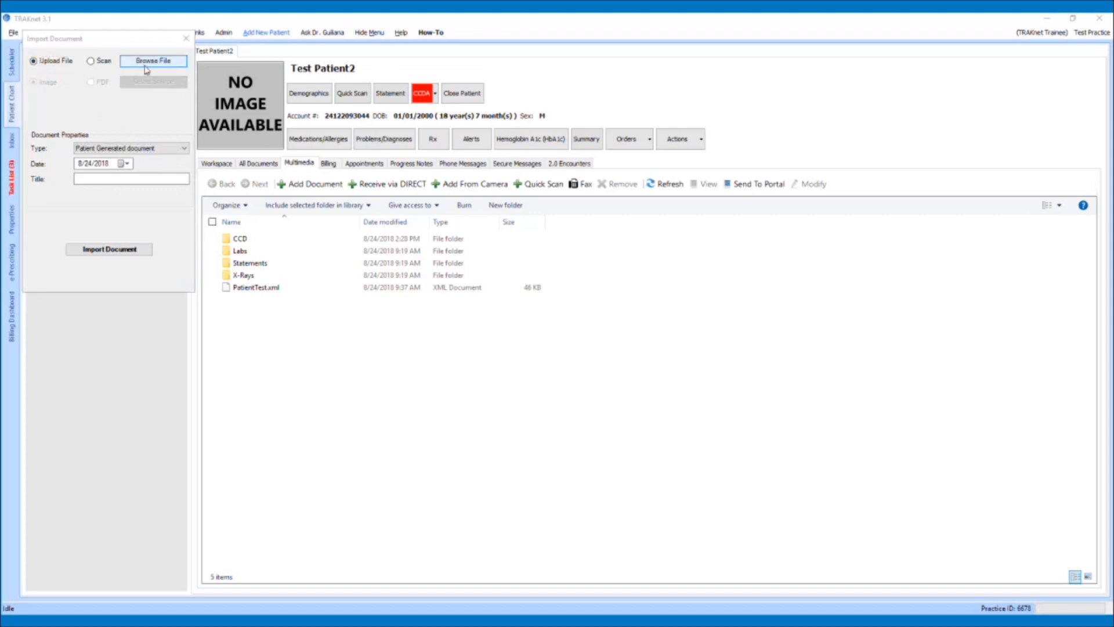
{"action": "left_click", "coordinate": [220, 154]}
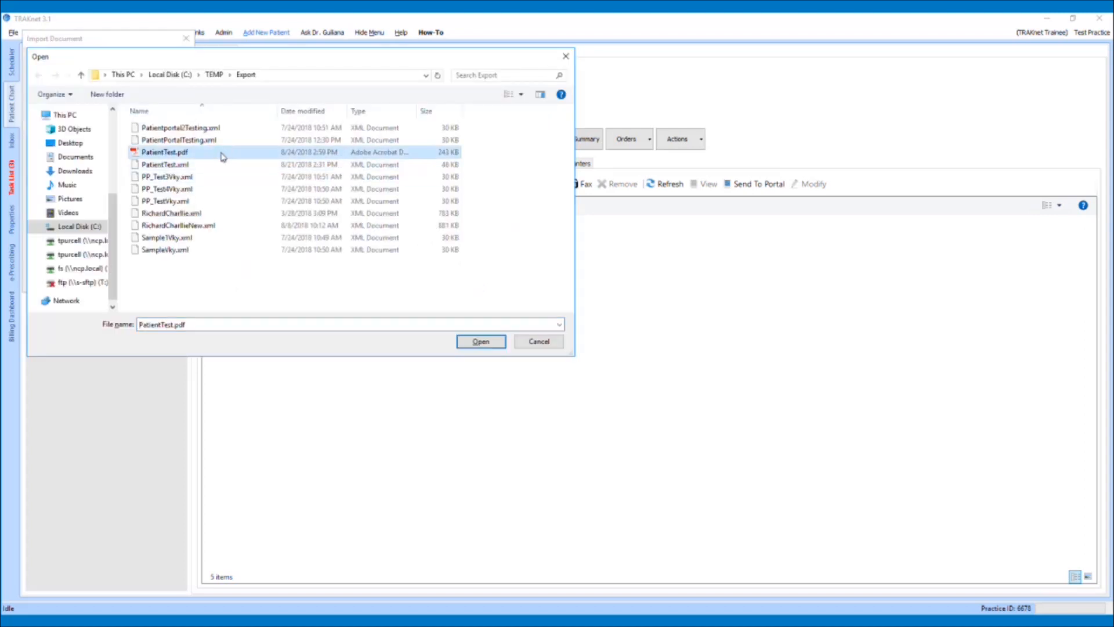
{"action": "left_click", "coordinate": [480, 341]}
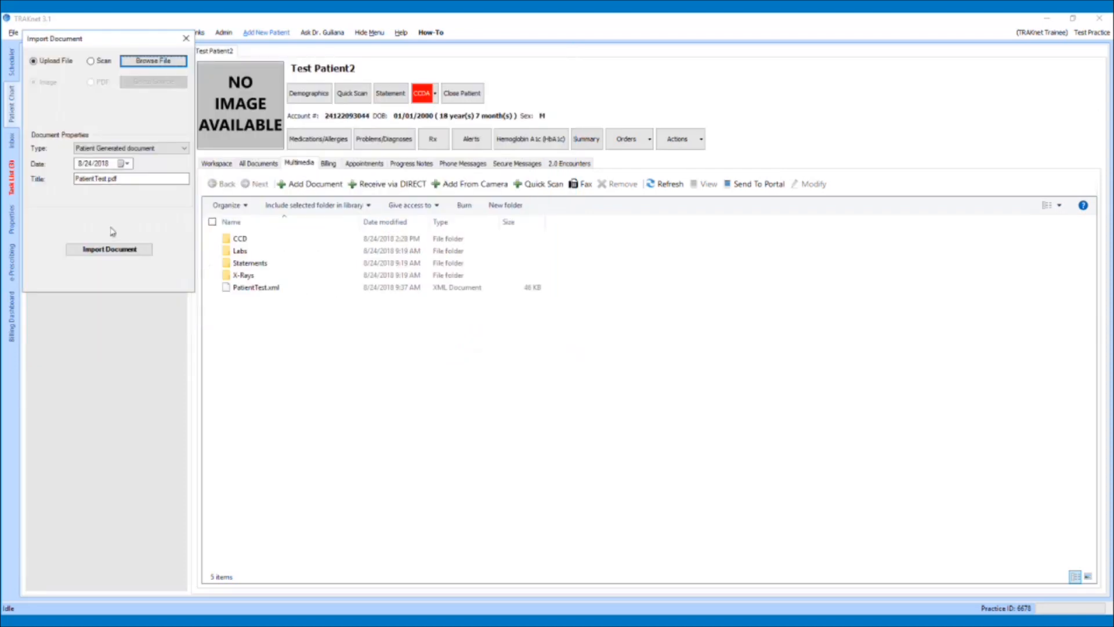
{"action": "left_click", "coordinate": [110, 249]}
{"action": "left_click", "coordinate": [560, 356]}
{"action": "left_click", "coordinate": [185, 38]}
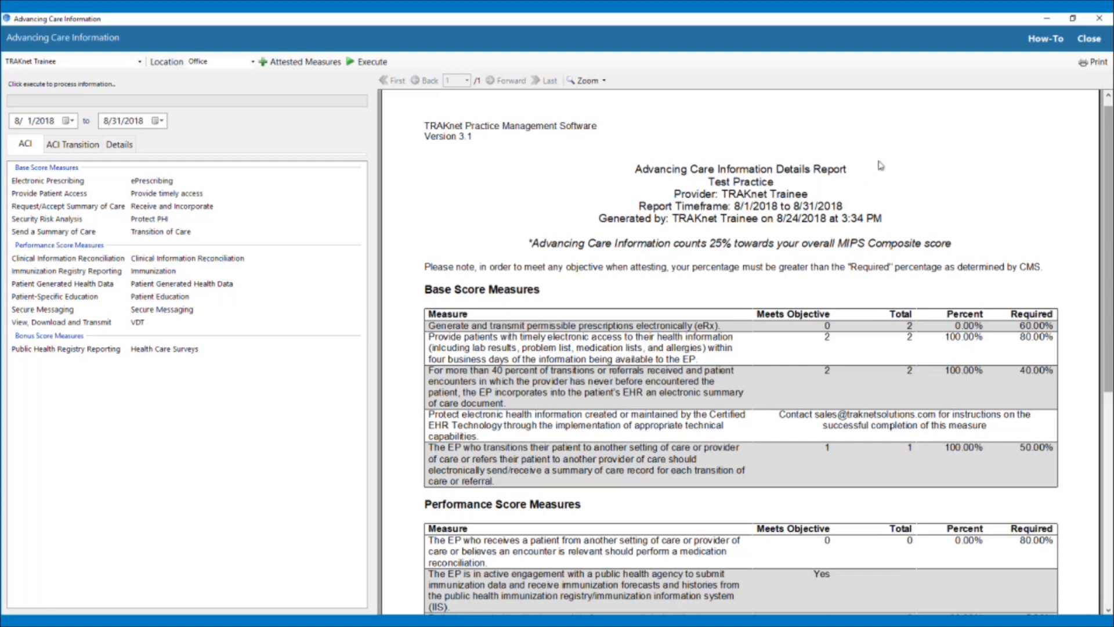
Minimize the report, open the patient's Patient Engagement window, and send the Aspirin patient education document to the portal
{"action": "left_click", "coordinate": [1044, 19]}
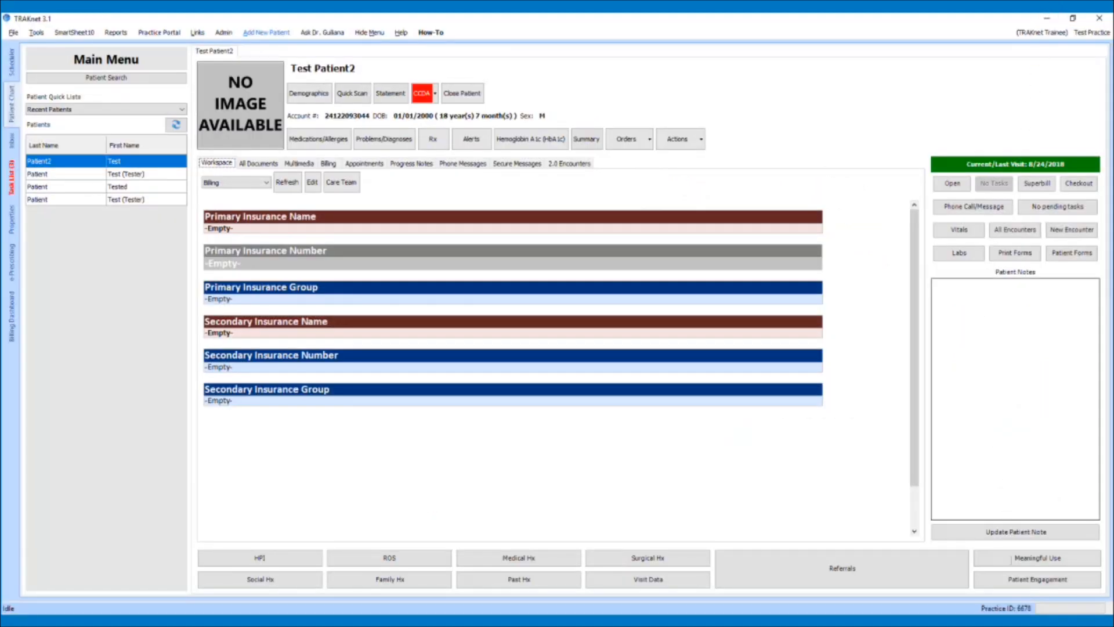
{"action": "left_click", "coordinate": [1014, 579]}
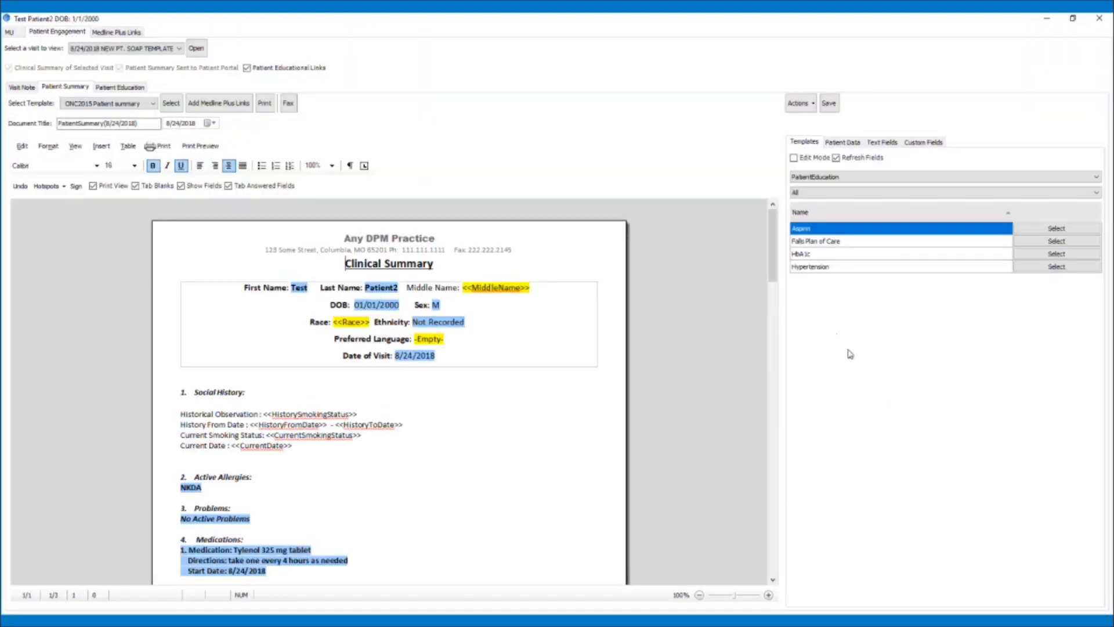
{"action": "left_click_drag", "start_coordinate": [772, 246], "coordinate": [745, 451]}
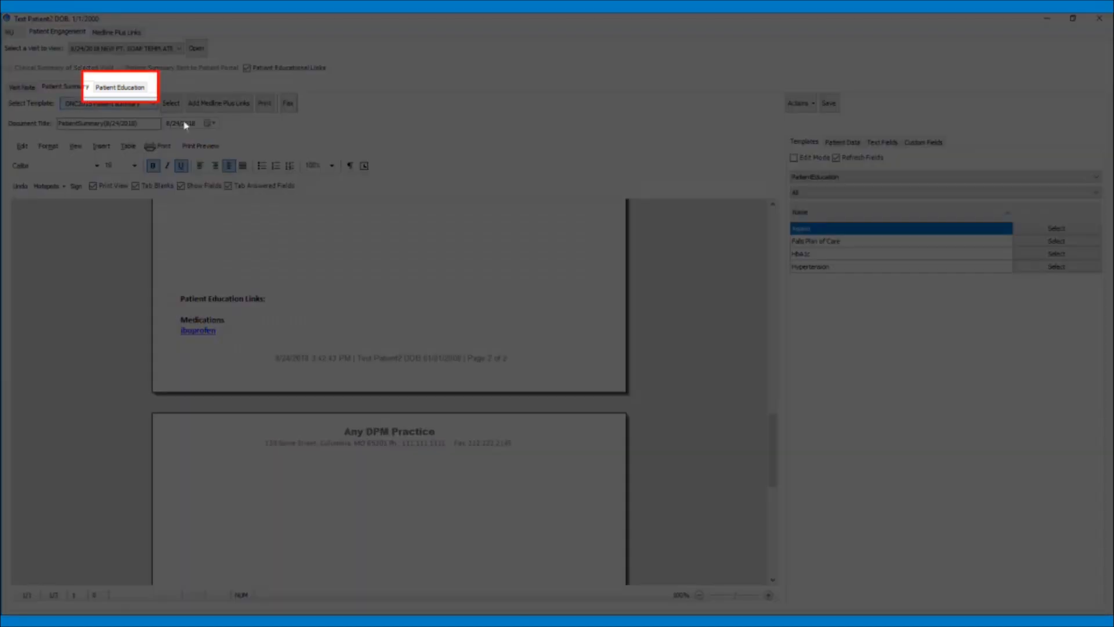
{"action": "left_click", "coordinate": [122, 87]}
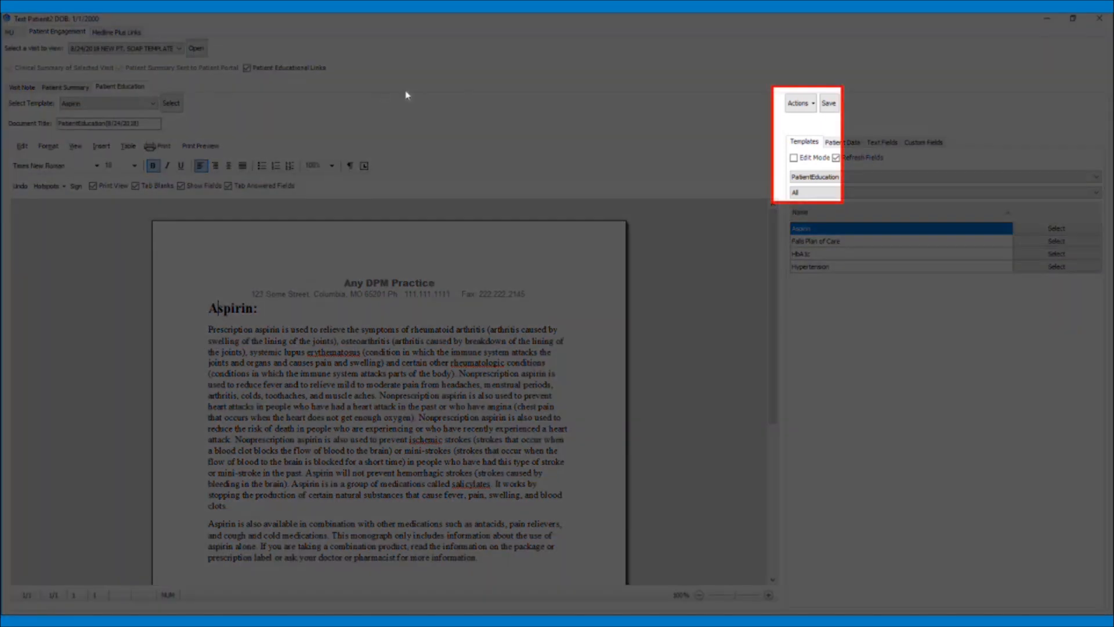
{"action": "left_click", "coordinate": [811, 104]}
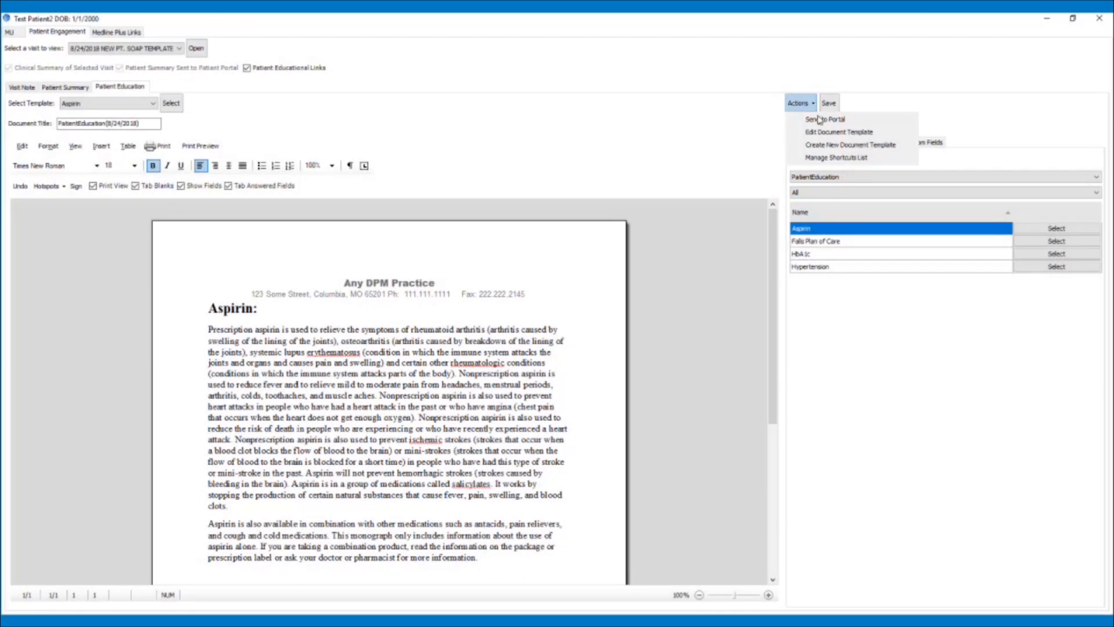
{"action": "left_click", "coordinate": [819, 119]}
{"action": "left_click", "coordinate": [623, 362]}
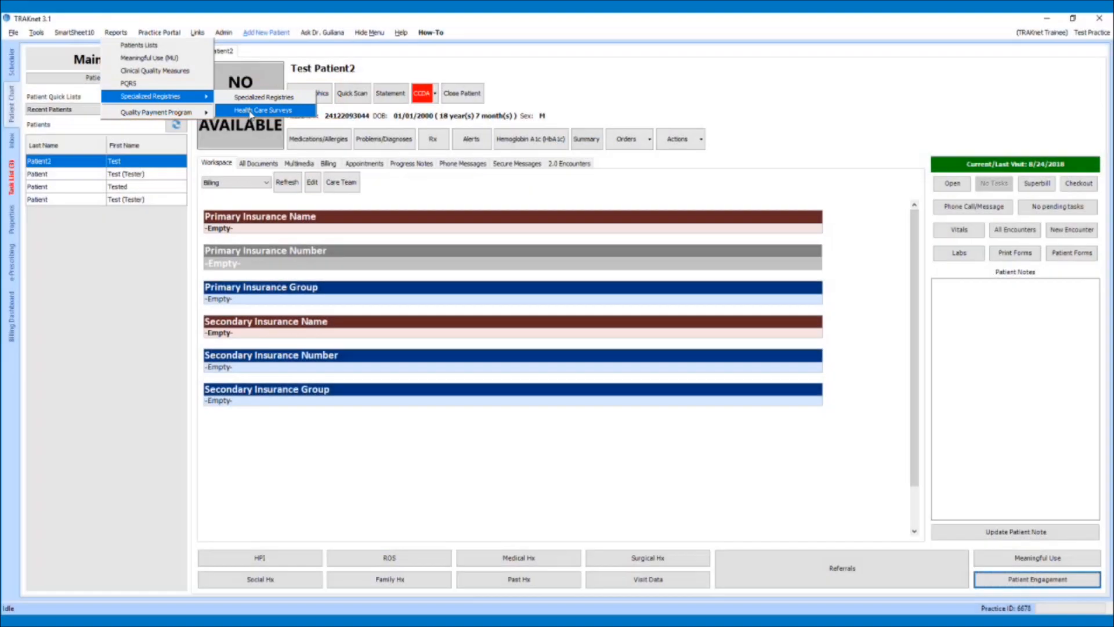
Open the Health Care Surveys report, search encounters for any provider, and select the first three encounters listed
{"action": "left_click", "coordinate": [251, 111]}
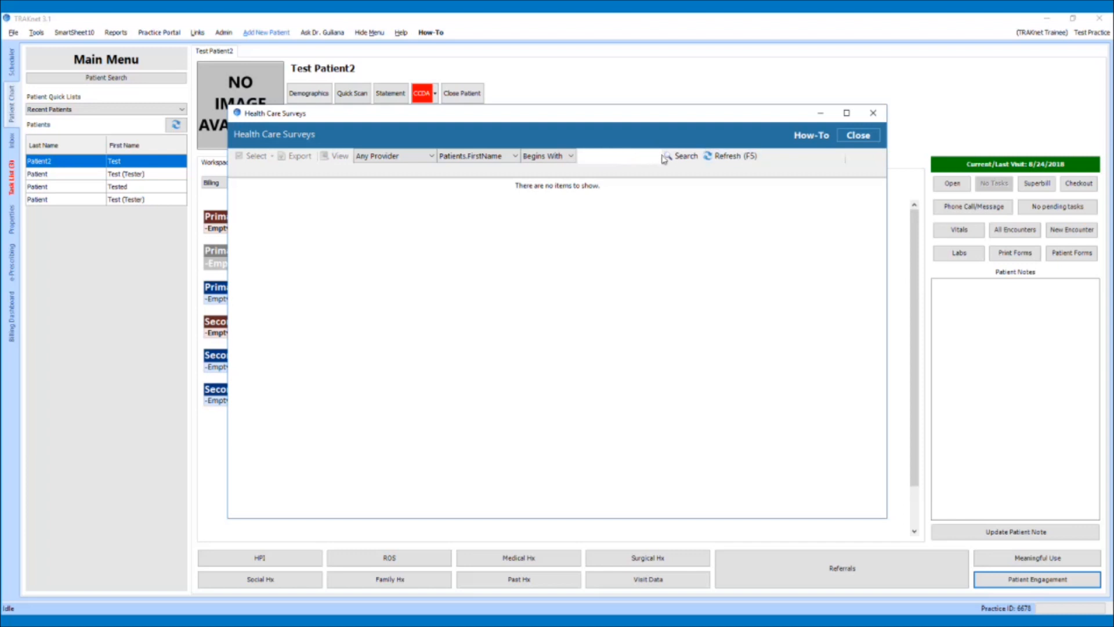
{"action": "left_click", "coordinate": [684, 158]}
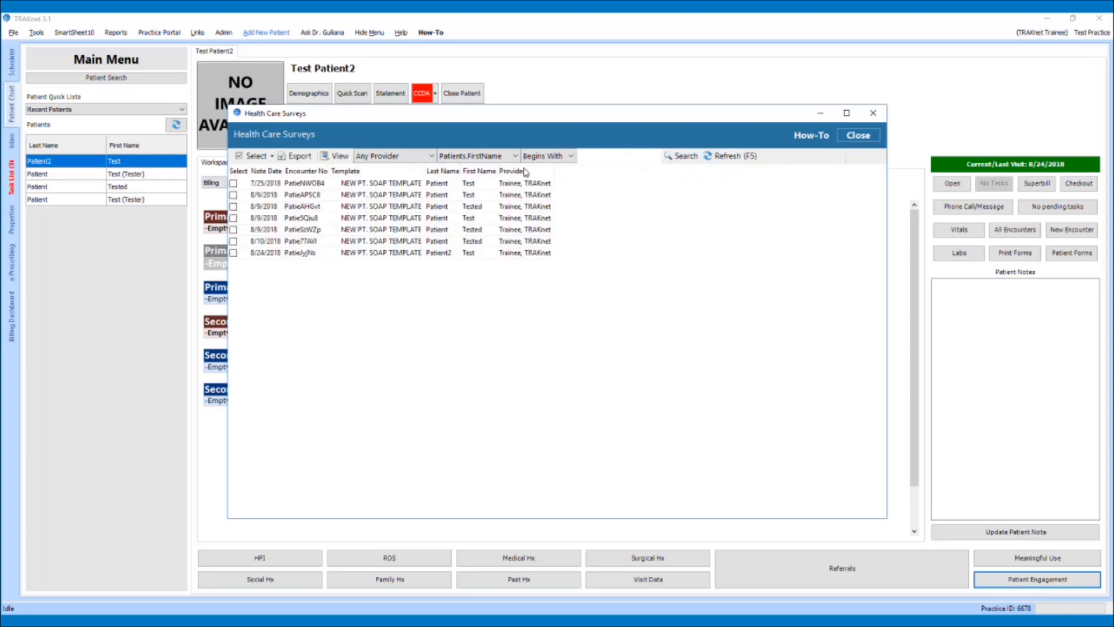
{"action": "left_click", "coordinate": [233, 184]}
{"action": "left_click", "coordinate": [233, 195]}
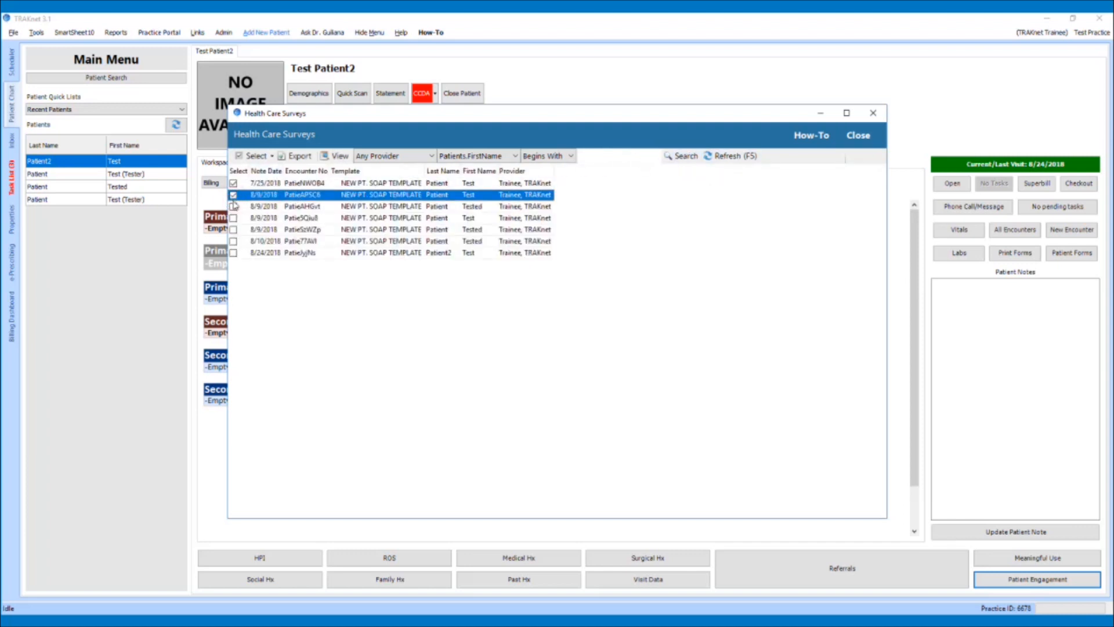
{"action": "left_click", "coordinate": [233, 206]}
Export the selected encounters as CCDAs to a folder under This PC and close Health Care Surveys
{"action": "left_click", "coordinate": [295, 158]}
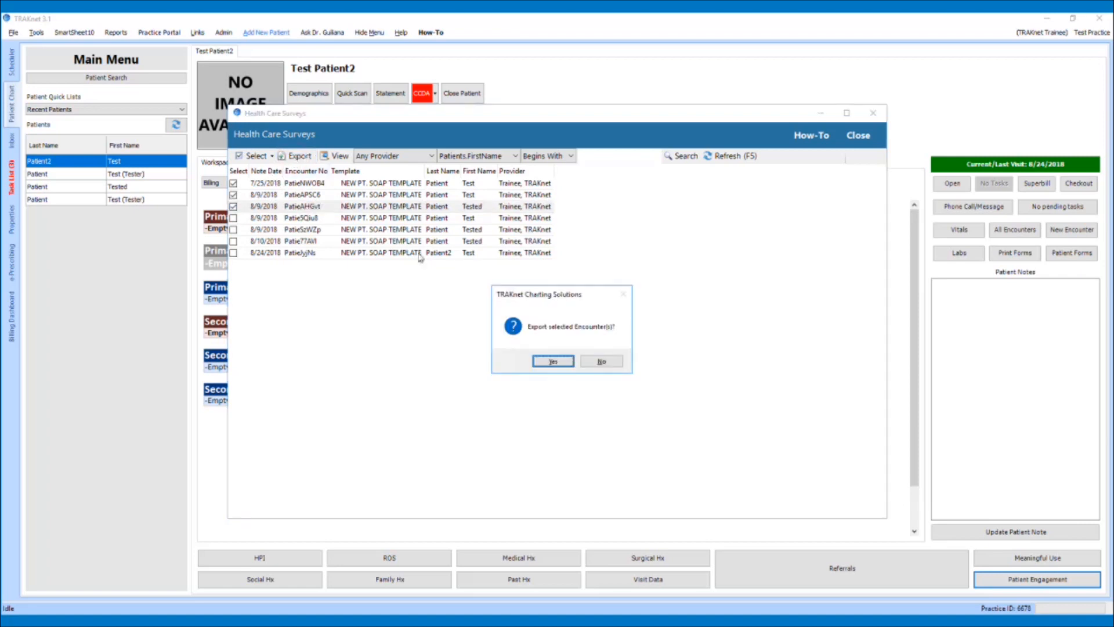
{"action": "left_click", "coordinate": [561, 366]}
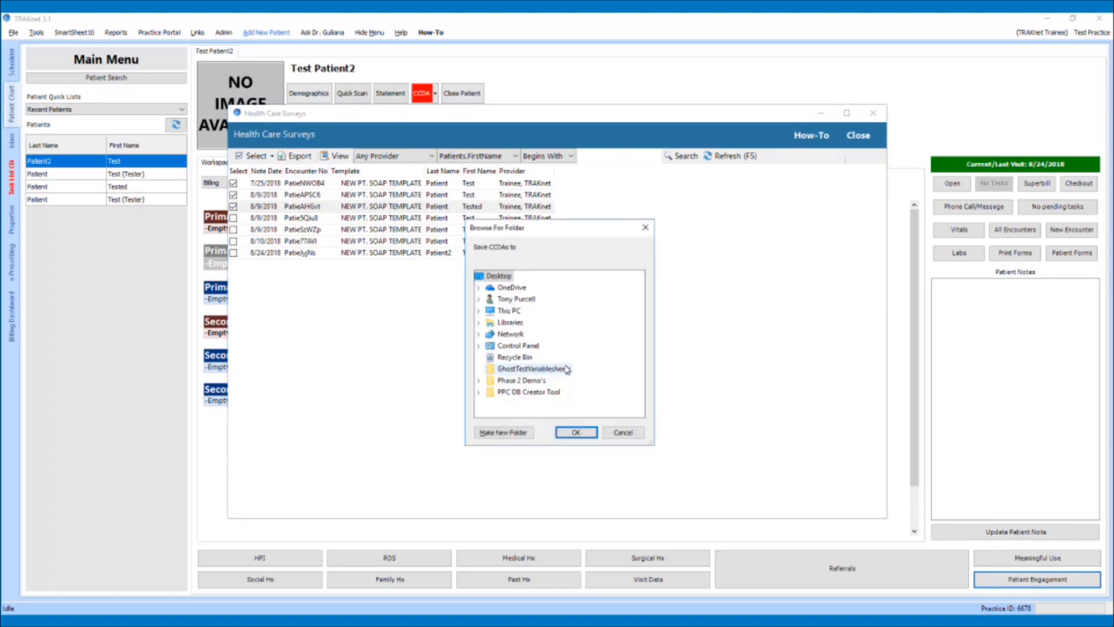
{"action": "left_click", "coordinate": [479, 310]}
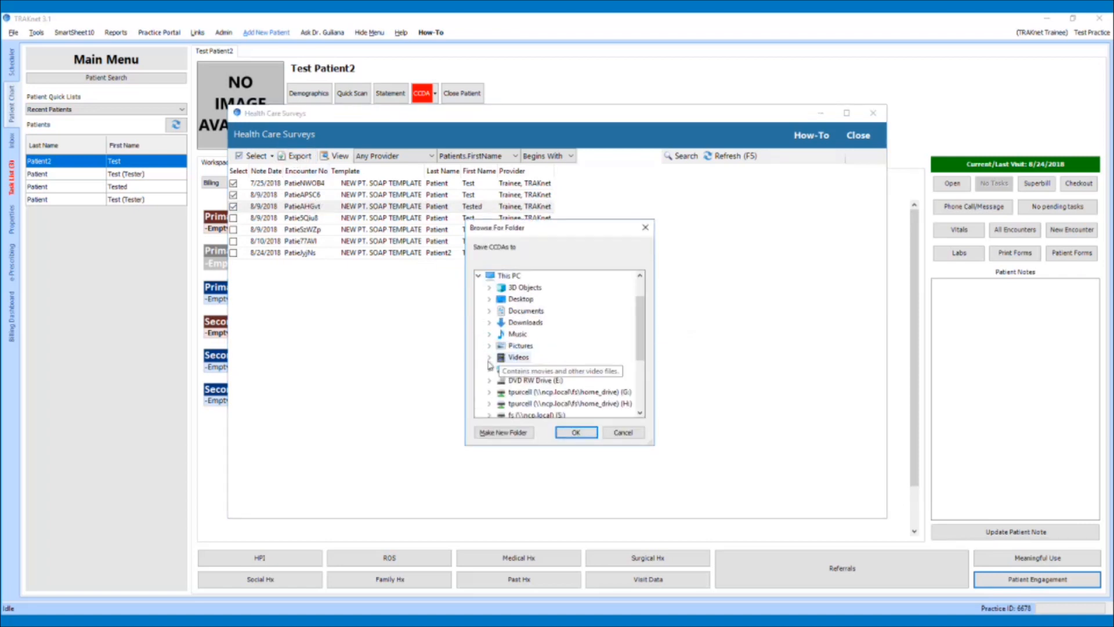
{"action": "left_click", "coordinate": [489, 368]}
{"action": "left_click", "coordinate": [515, 347]}
{"action": "left_click", "coordinate": [576, 432]}
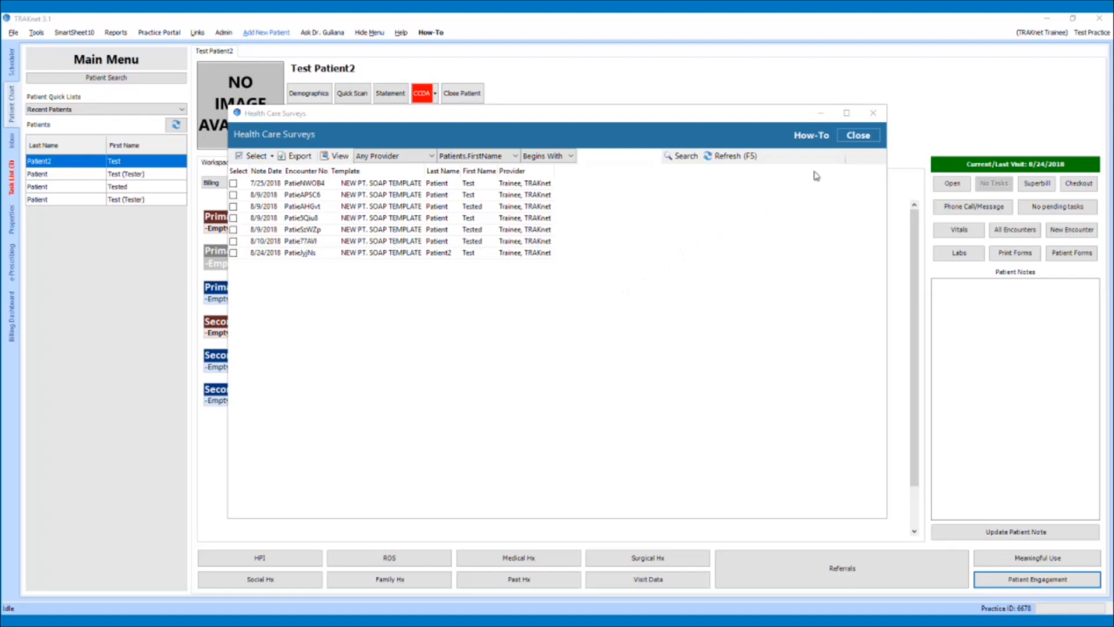
{"action": "left_click", "coordinate": [858, 135]}
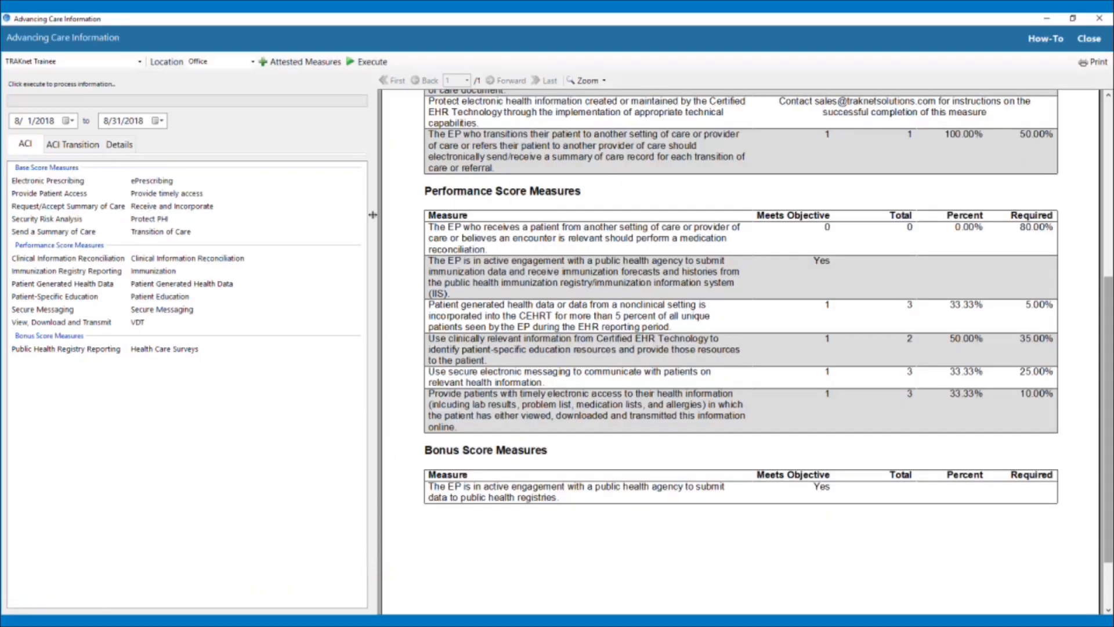
Set Healthcare Survey to Yes in the report's attested measures and save the change
{"action": "left_click", "coordinate": [302, 61]}
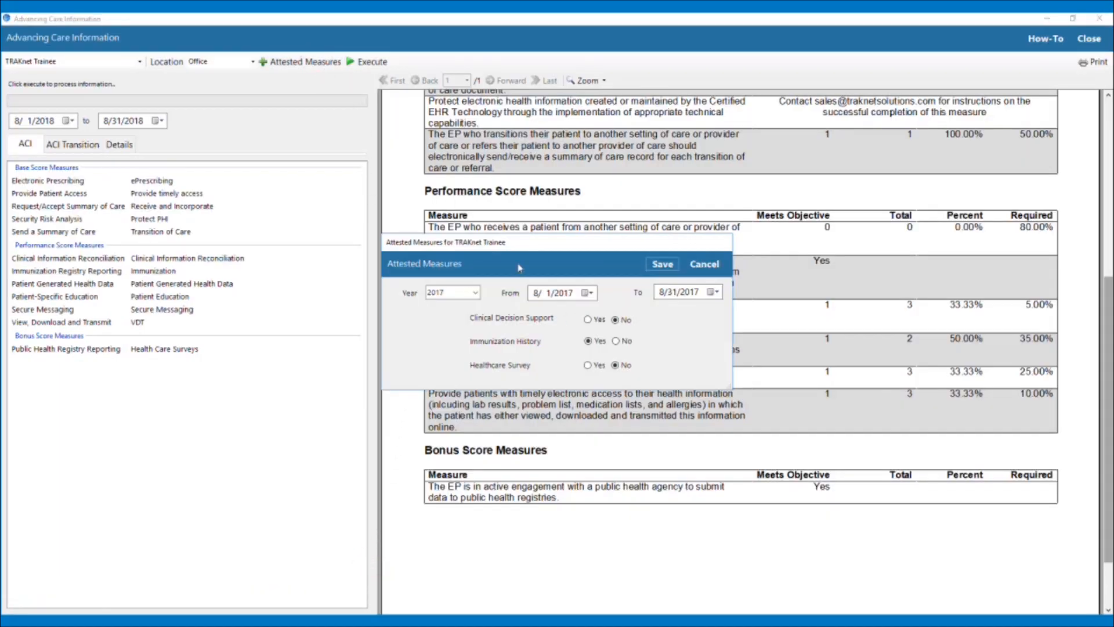
{"action": "left_click", "coordinate": [595, 366]}
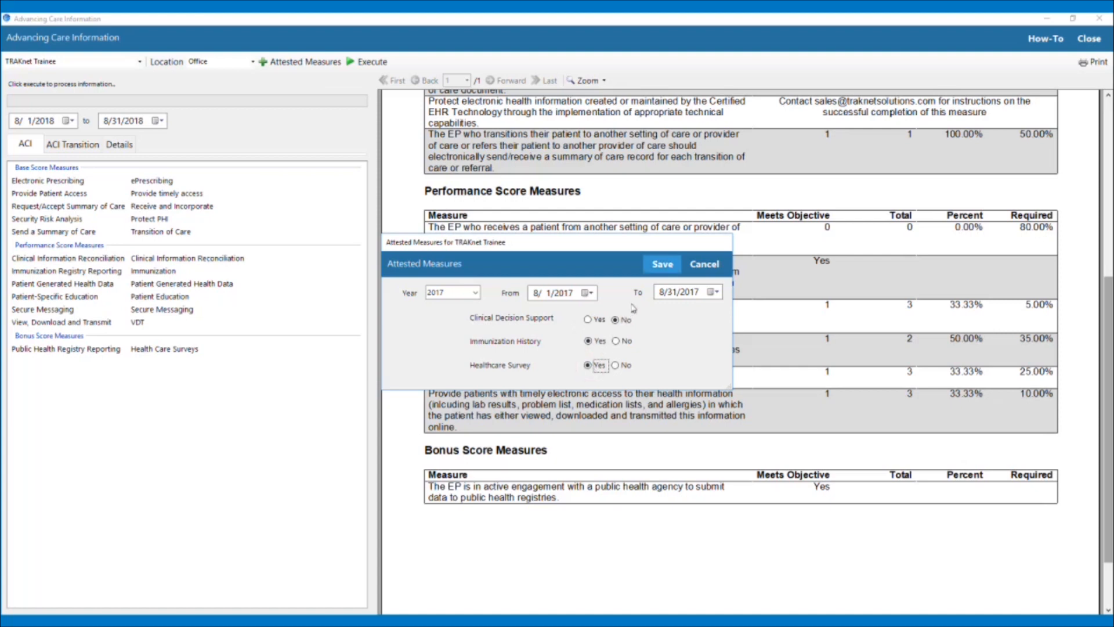
{"action": "left_click", "coordinate": [662, 264]}
{"action": "left_click", "coordinate": [601, 359]}
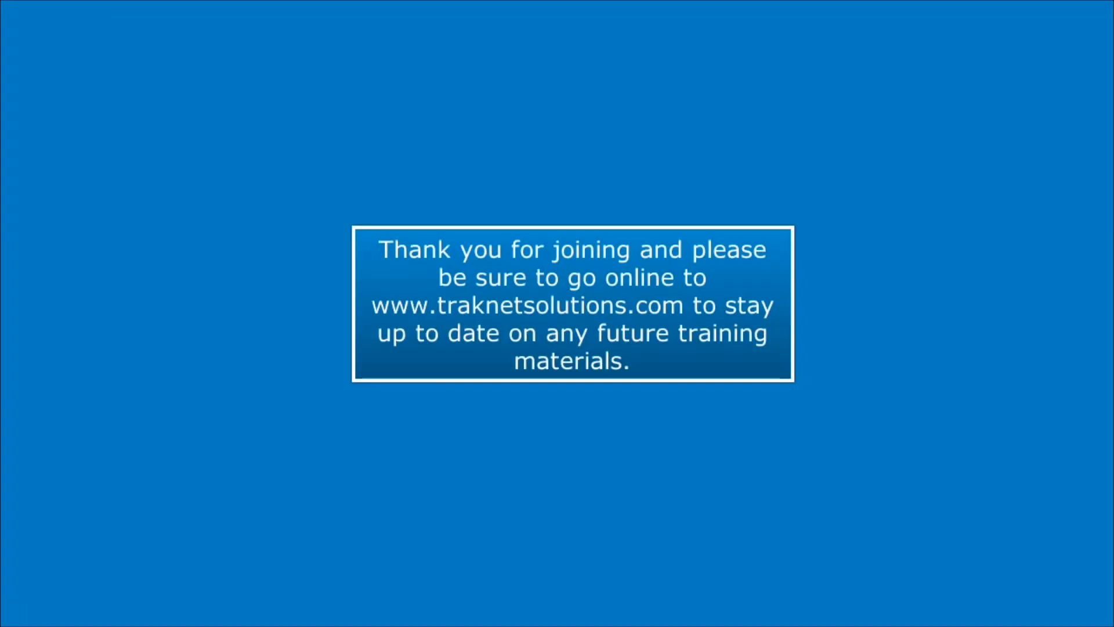